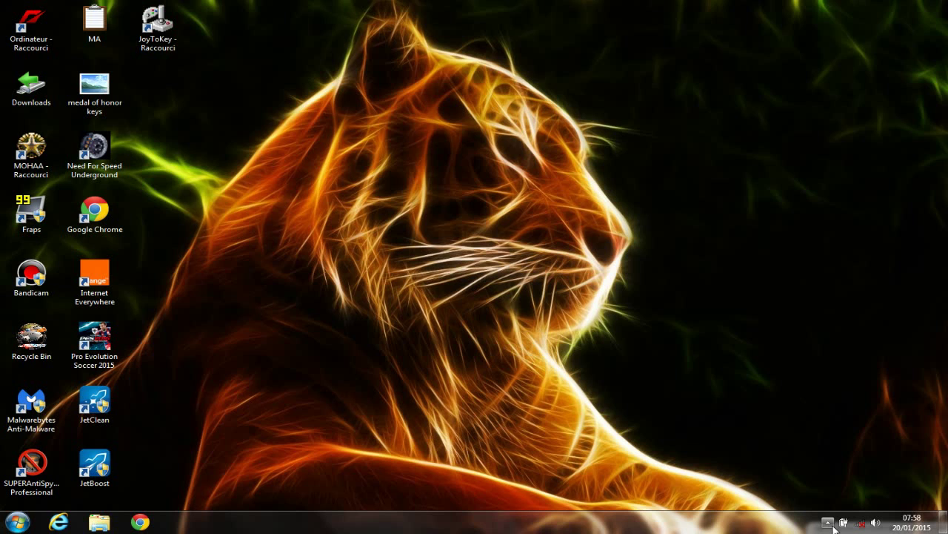
{"action": "left_click", "coordinate": [829, 524]}
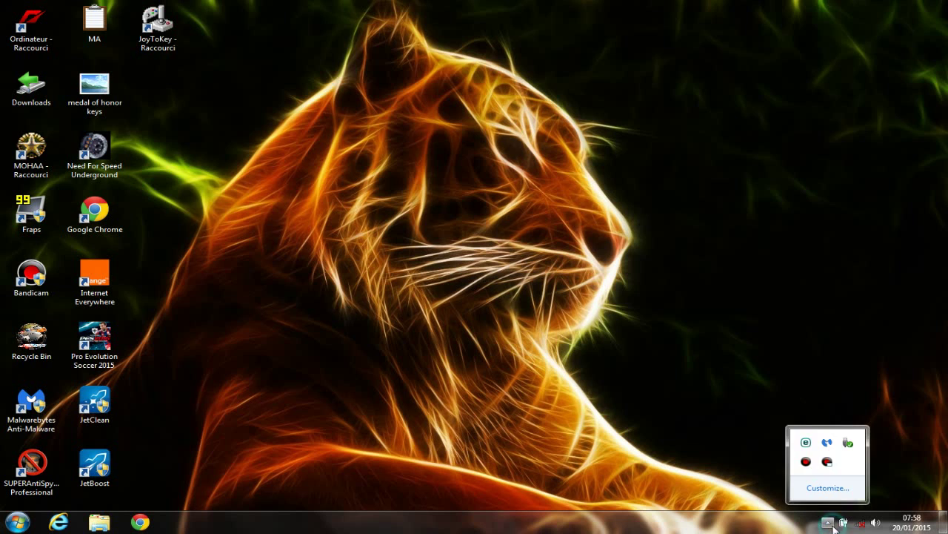
{"action": "left_click", "coordinate": [829, 523]}
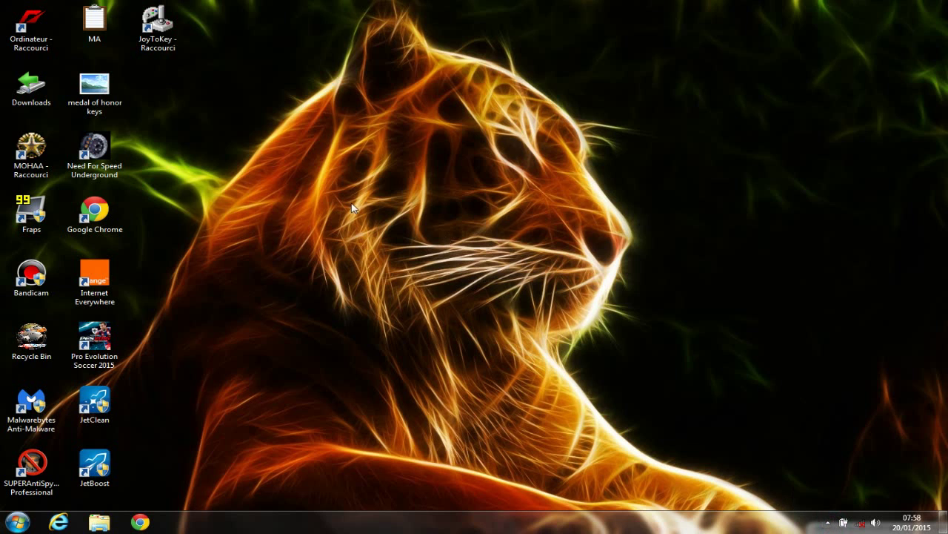
Browse from the computer's drives to the Downloads folder and open its Compressed subfolder.
{"action": "double_click", "coordinate": [21, 17]}
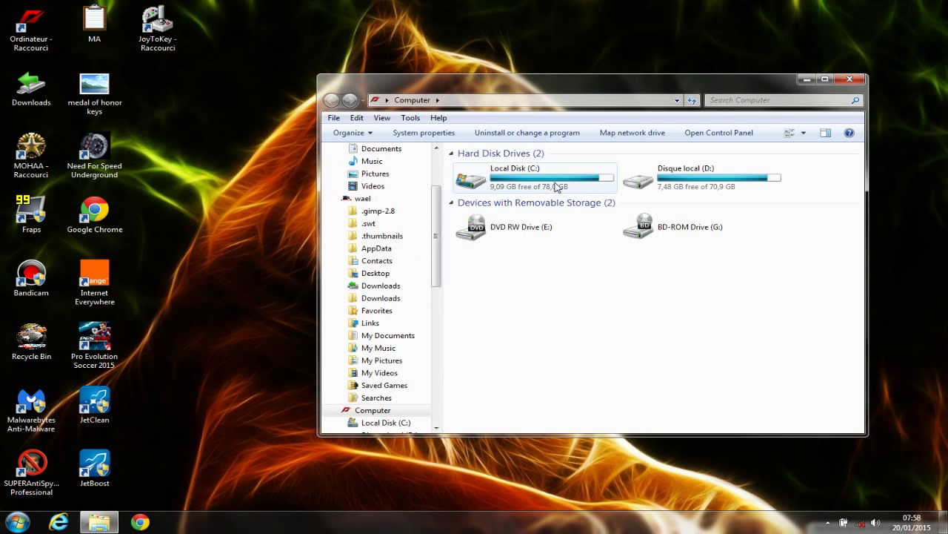
{"action": "double_click", "coordinate": [552, 179]}
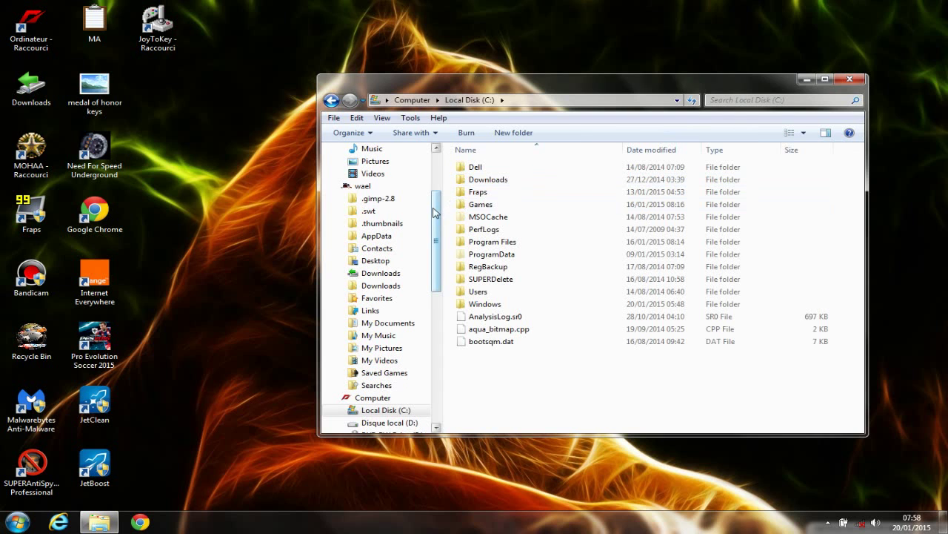
{"action": "left_click_drag", "start_coordinate": [436, 211], "coordinate": [439, 174]}
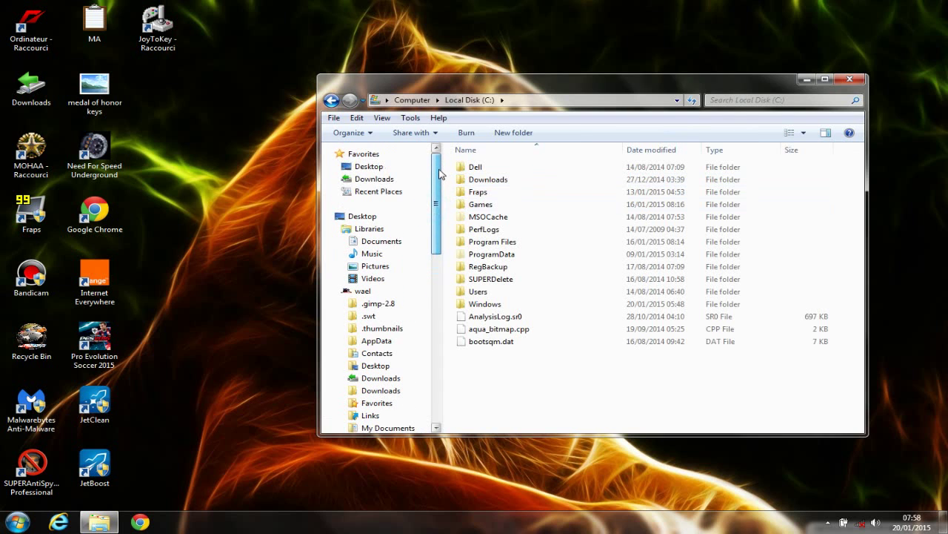
{"action": "left_click", "coordinate": [383, 181]}
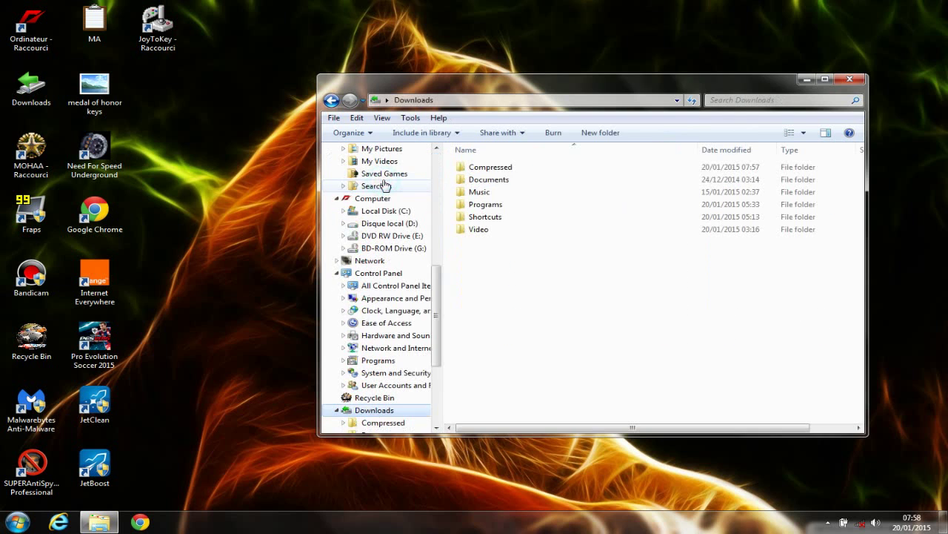
{"action": "double_click", "coordinate": [508, 169]}
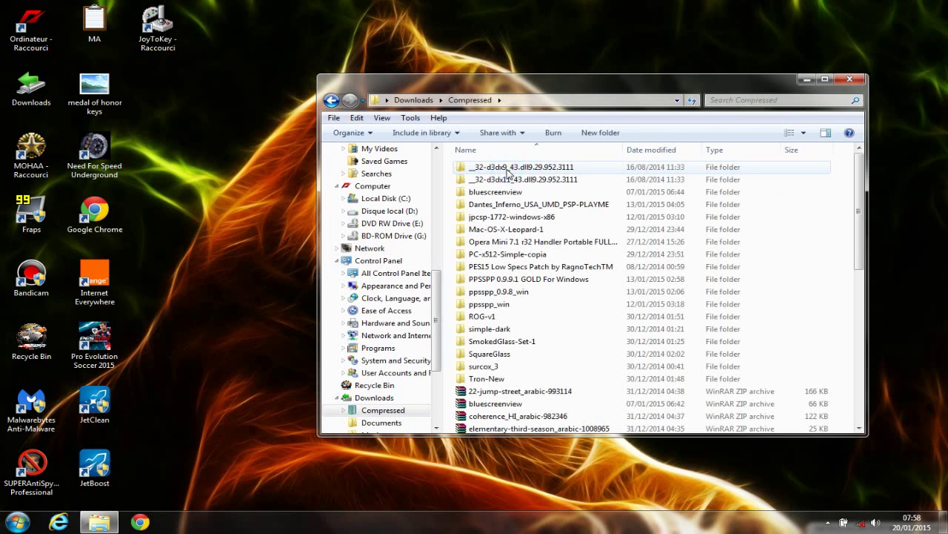
Extract the Hacked Gamepad archive into a folder of its own name.
{"action": "scroll", "coordinate": [849, 182], "scroll_direction": "down", "scroll_amount": 5}
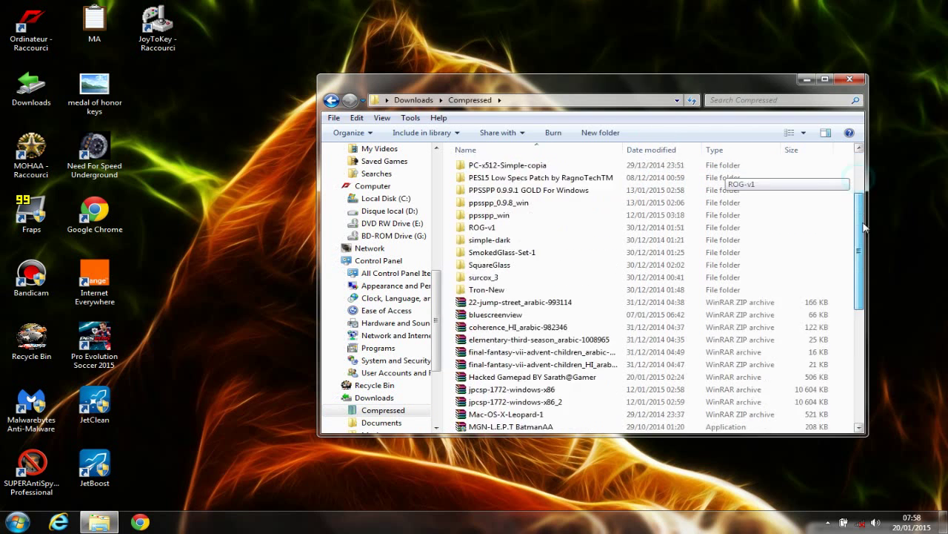
{"action": "left_click", "coordinate": [543, 281]}
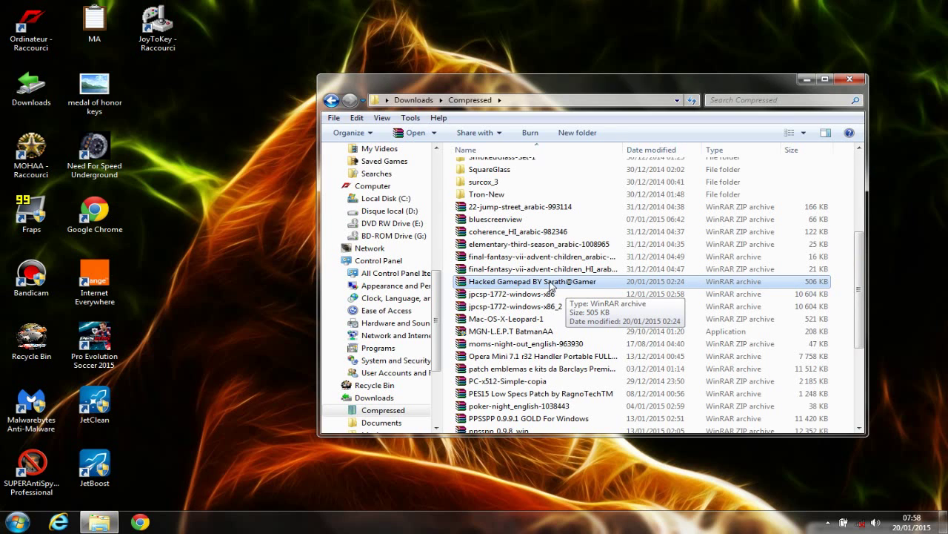
{"action": "right_click", "coordinate": [551, 285]}
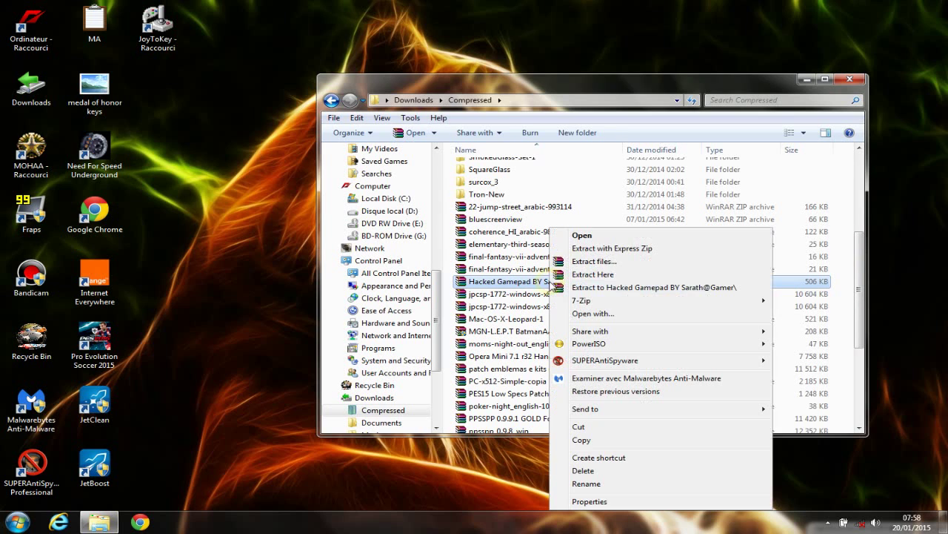
{"action": "left_click", "coordinate": [614, 288]}
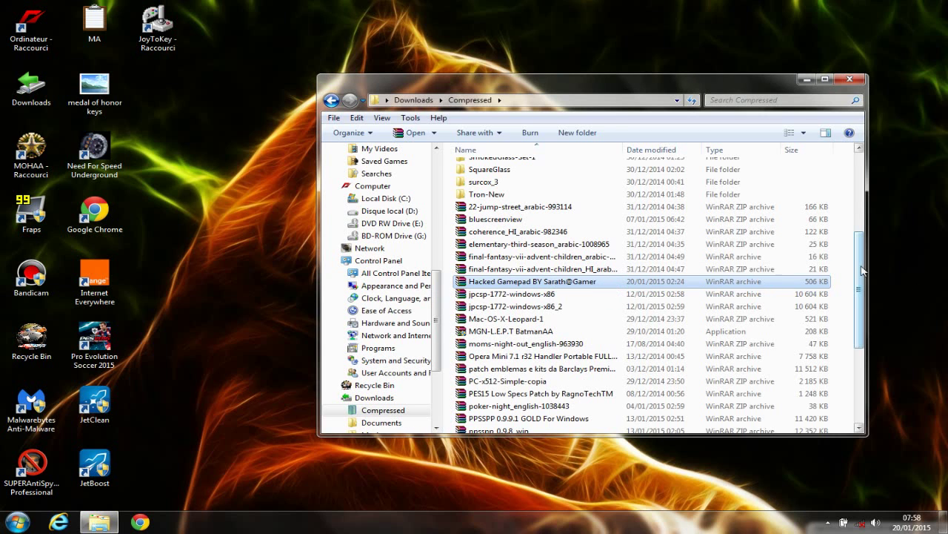
Open the extracted Hacked Gamepad folder and launch the application inside it.
{"action": "scroll", "coordinate": [862, 272], "scroll_direction": "up", "scroll_amount": 5}
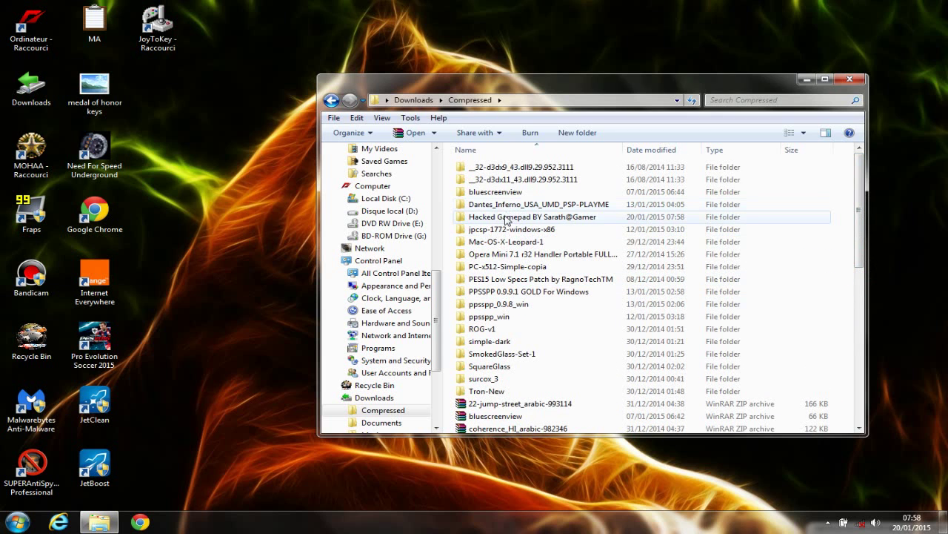
{"action": "double_click", "coordinate": [505, 217]}
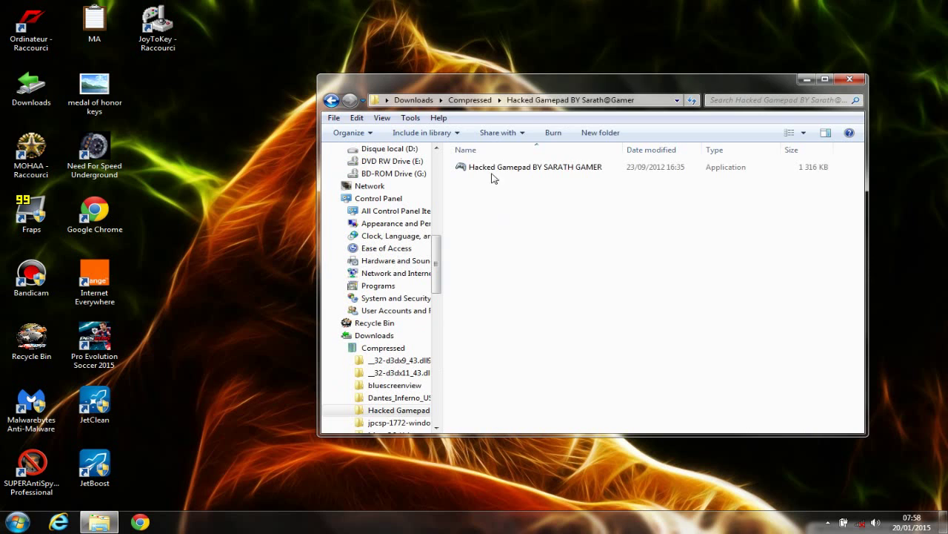
{"action": "double_click", "coordinate": [490, 168]}
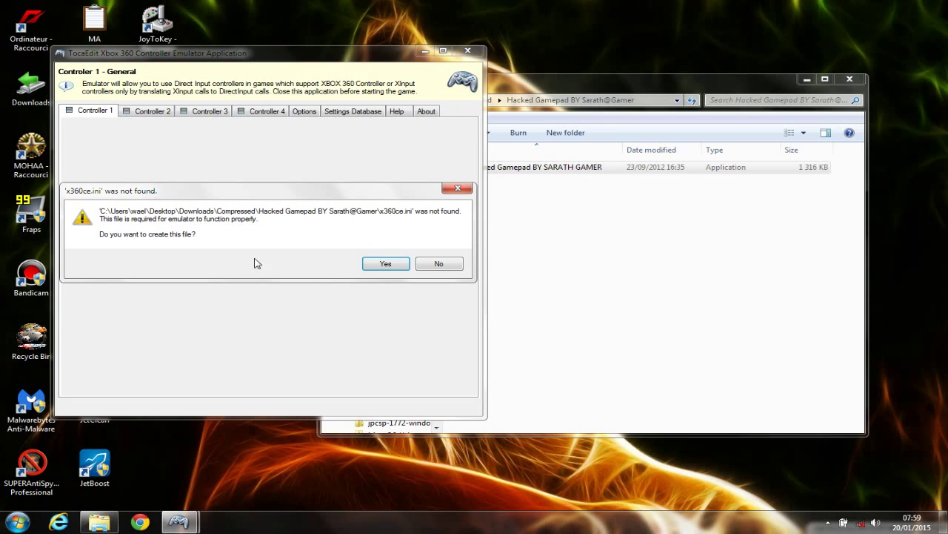
Create the missing x360ce.ini and xinput1_3.dll files, and cancel the settings search for both detected Twin USB Joystick devices.
{"action": "left_click", "coordinate": [379, 265]}
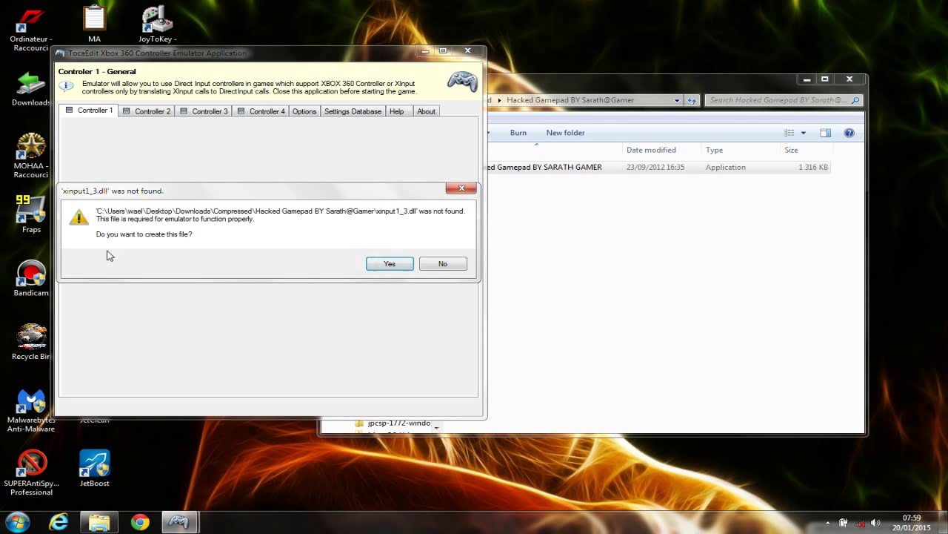
{"action": "left_click", "coordinate": [381, 267]}
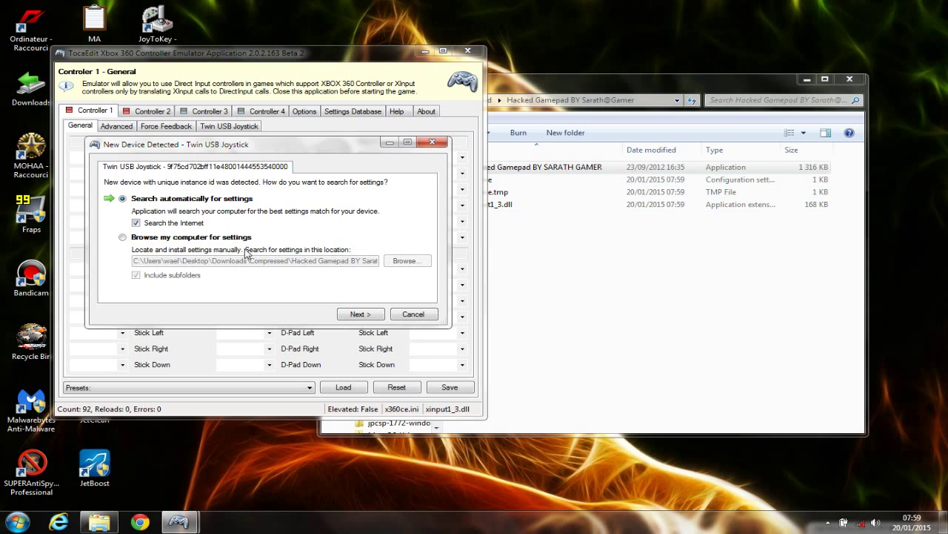
{"action": "left_click", "coordinate": [414, 315]}
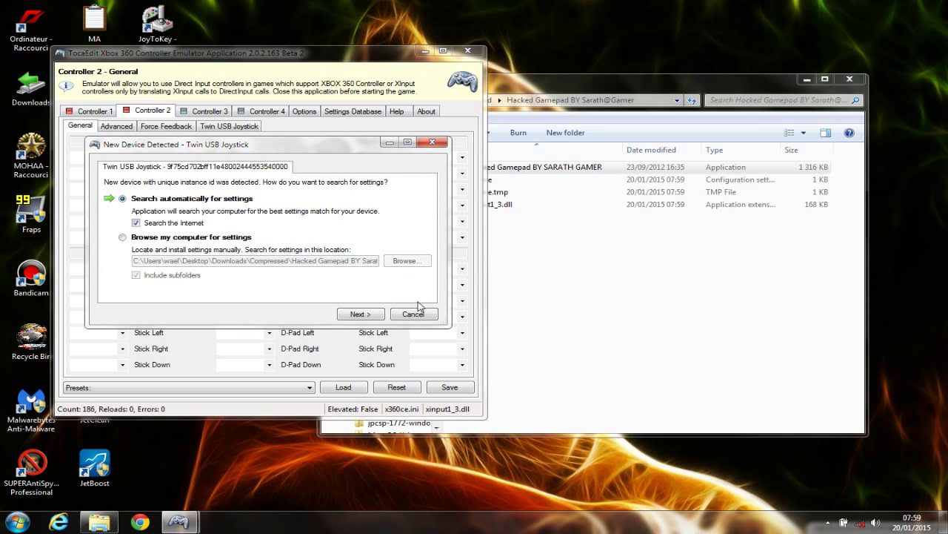
{"action": "left_click", "coordinate": [414, 314]}
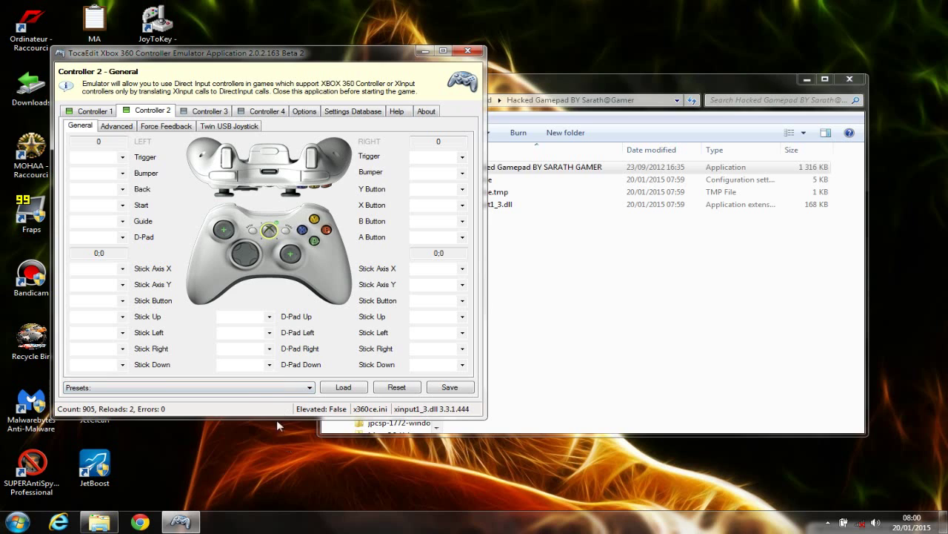
Load the Philips Wireless PC Controller preset for Controller 1, save the mapping, and minimize the emulator.
{"action": "left_click", "coordinate": [95, 112]}
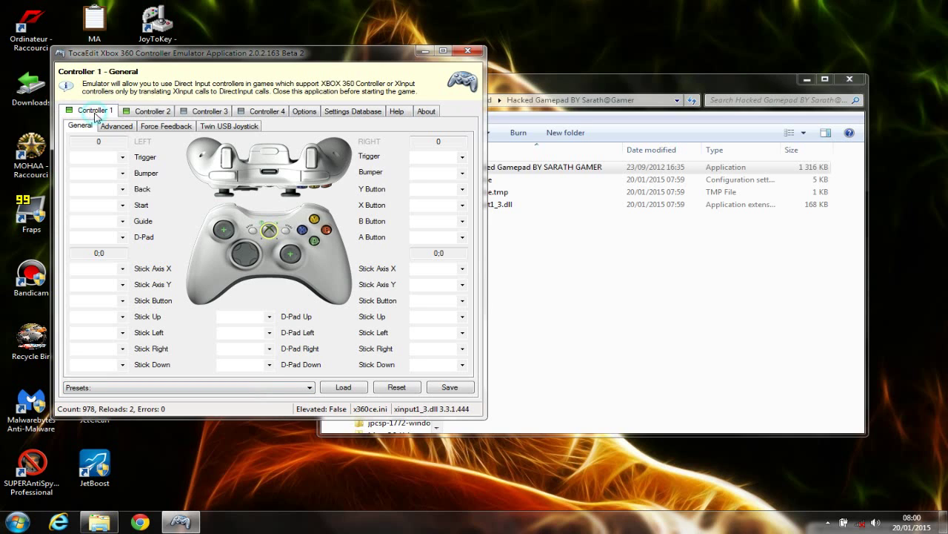
{"action": "left_click", "coordinate": [200, 392]}
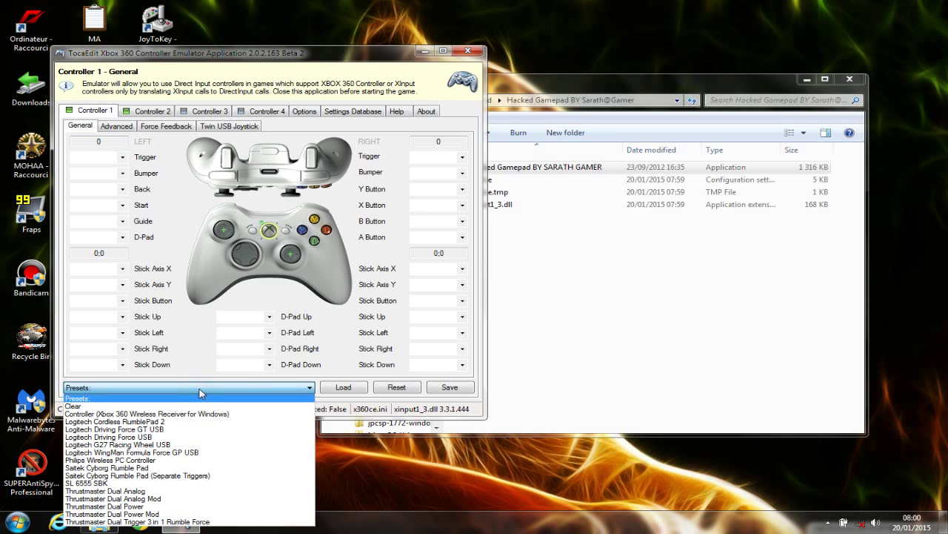
{"action": "left_click", "coordinate": [146, 460]}
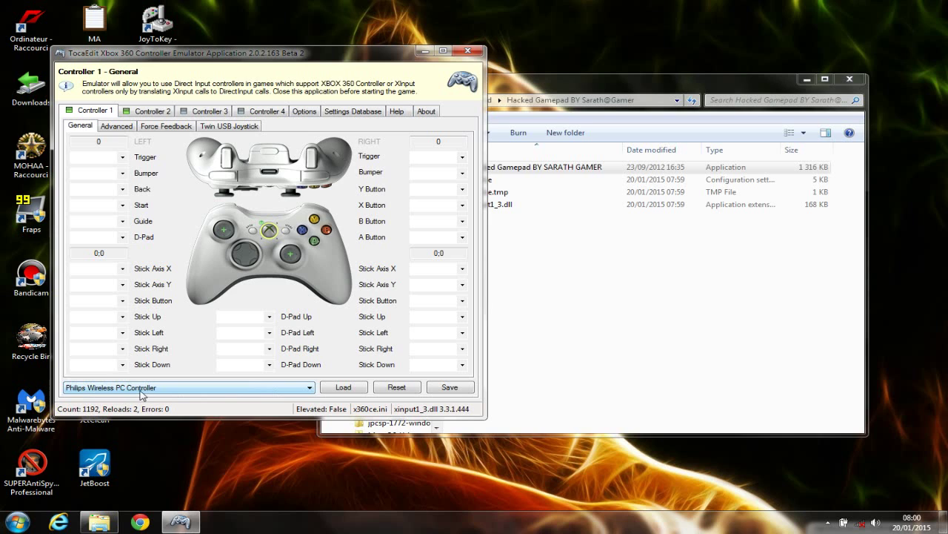
{"action": "left_click", "coordinate": [347, 388]}
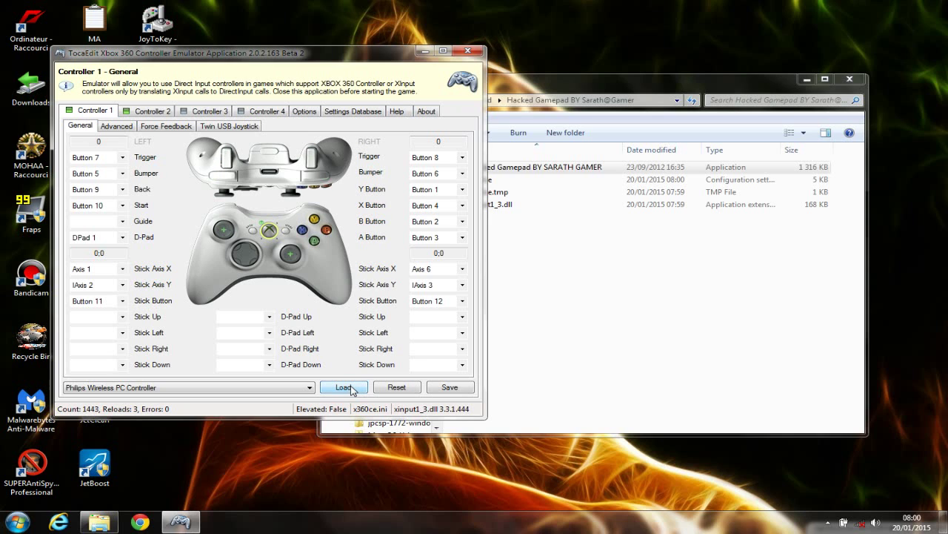
{"action": "left_click", "coordinate": [450, 388]}
{"action": "left_click", "coordinate": [423, 52]}
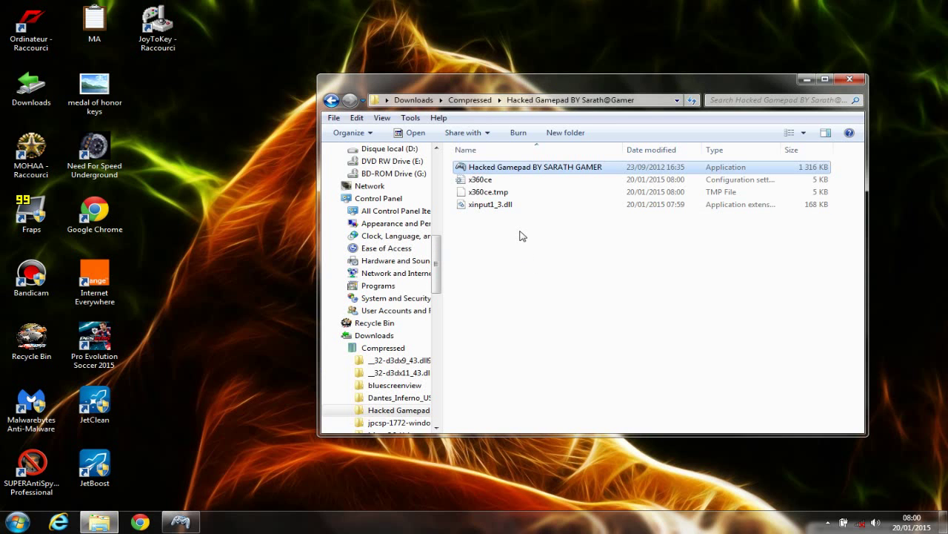
Copy all four files in the Hacked Gamepad folder, including x360ce and xinput1_3.dll, and minimize the folder window.
{"action": "left_click_drag", "start_coordinate": [520, 236], "coordinate": [506, 168]}
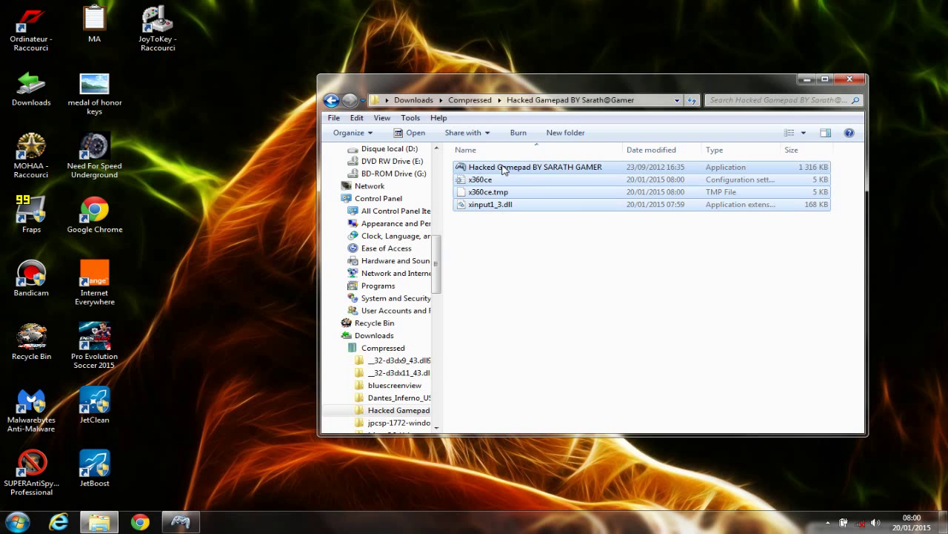
{"action": "right_click", "coordinate": [541, 189]}
{"action": "left_click", "coordinate": [605, 359]}
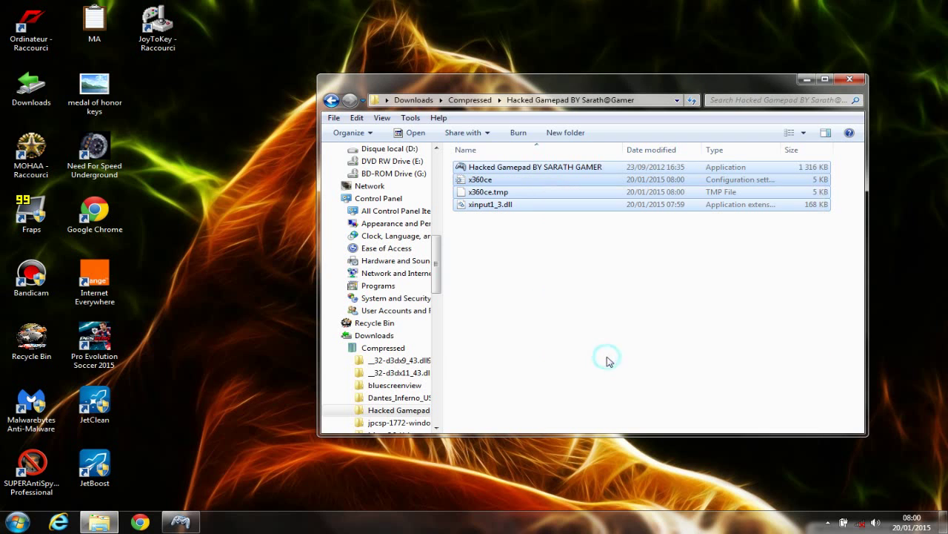
{"action": "left_click", "coordinate": [806, 79]}
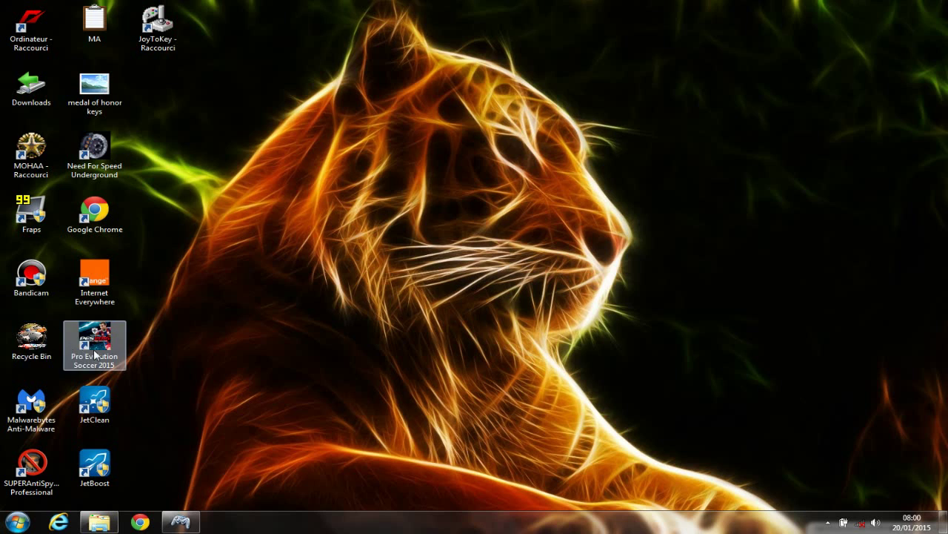
Open the file location of the Need For Speed Underground desktop shortcut and maximize the folder window.
{"action": "left_click", "coordinate": [95, 156]}
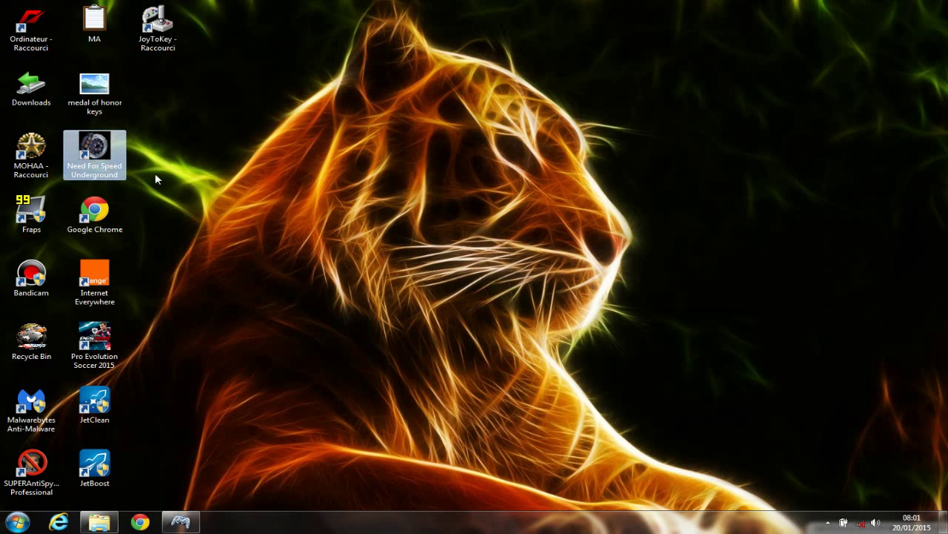
{"action": "right_click", "coordinate": [106, 164]}
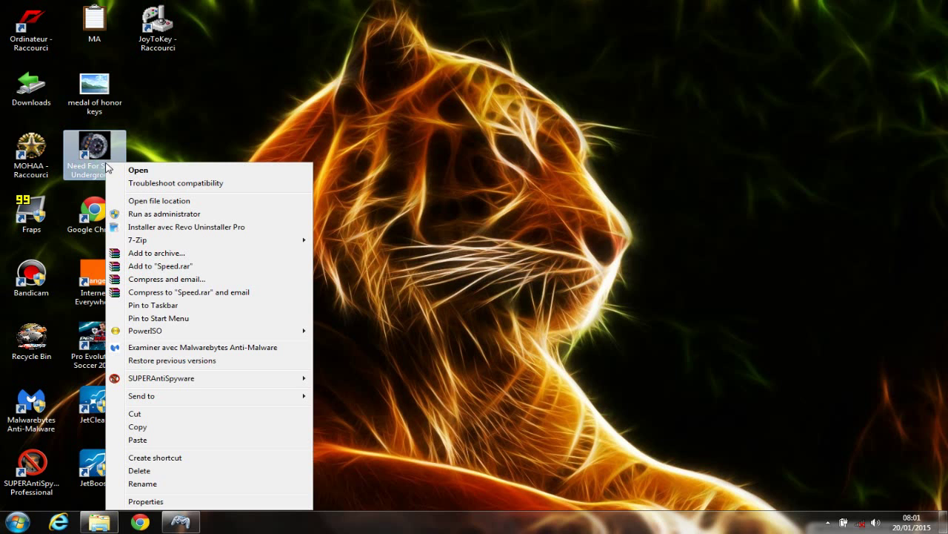
{"action": "left_click", "coordinate": [94, 155]}
{"action": "right_click", "coordinate": [94, 155]}
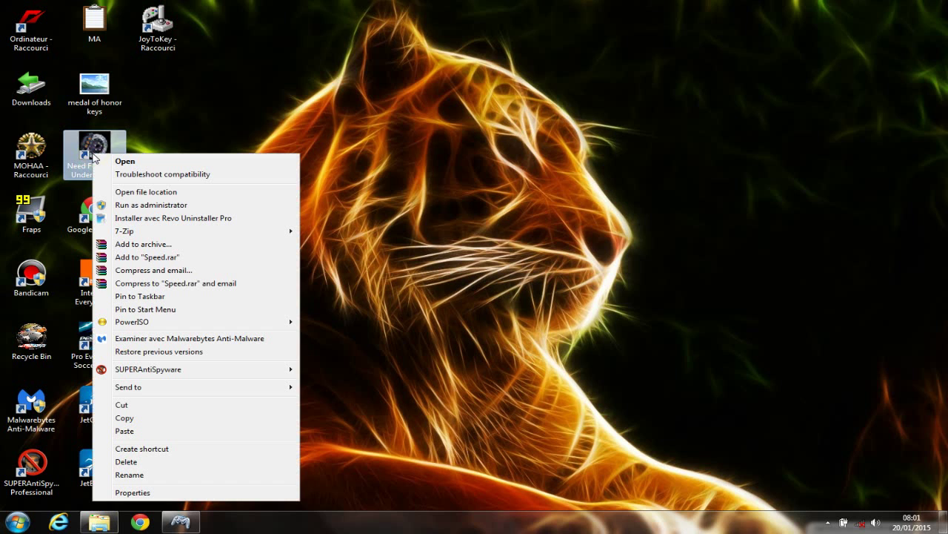
{"action": "left_click", "coordinate": [126, 192]}
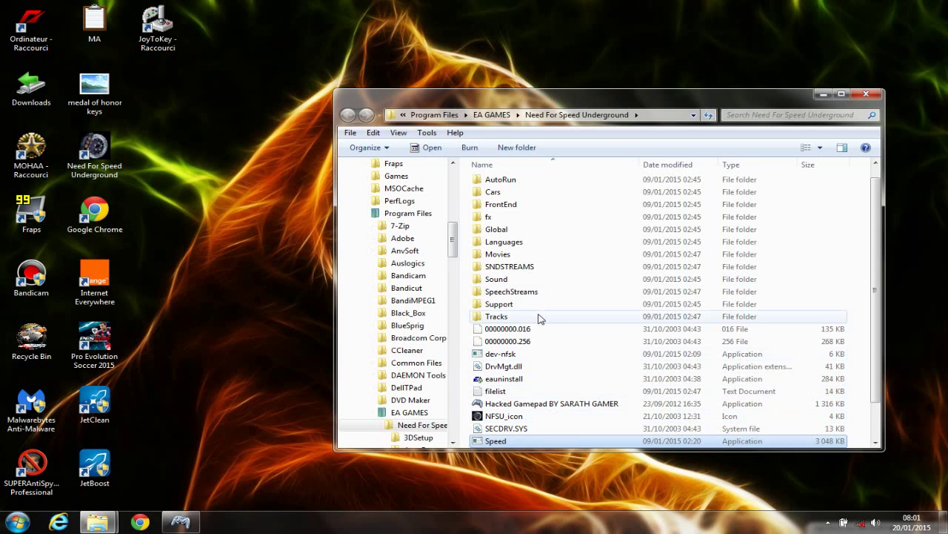
{"action": "double_click", "coordinate": [658, 100]}
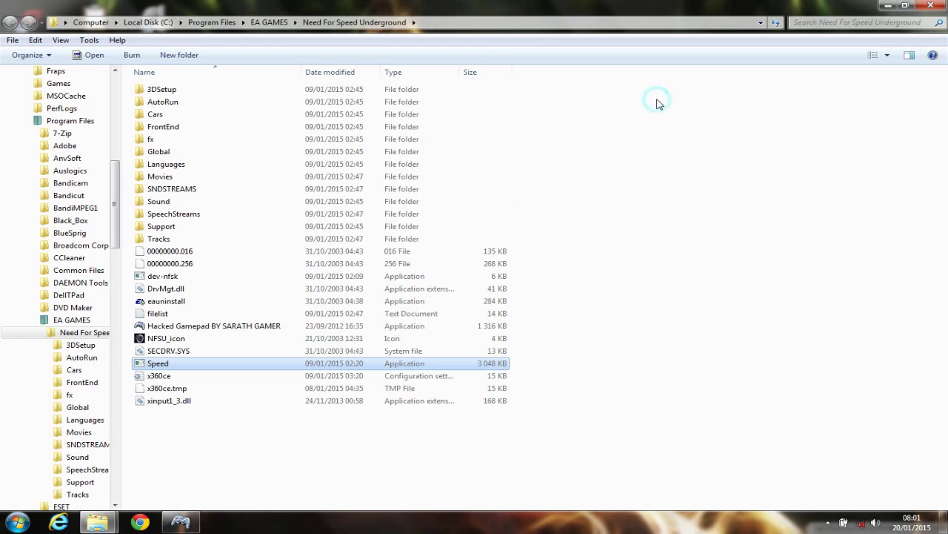
Check the paste option in the Need For Speed Underground game folder without pasting, and close the folder window.
{"action": "right_click", "coordinate": [646, 204]}
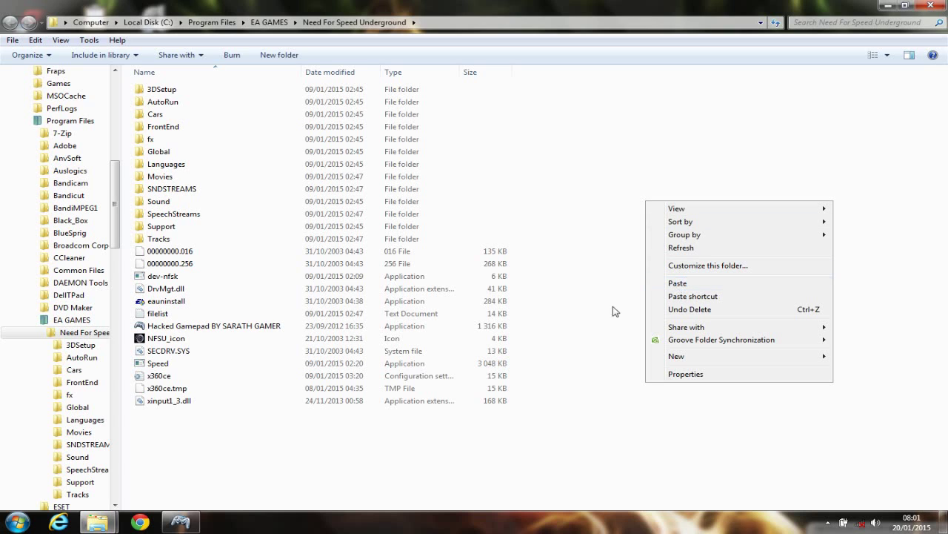
{"action": "left_click", "coordinate": [481, 440]}
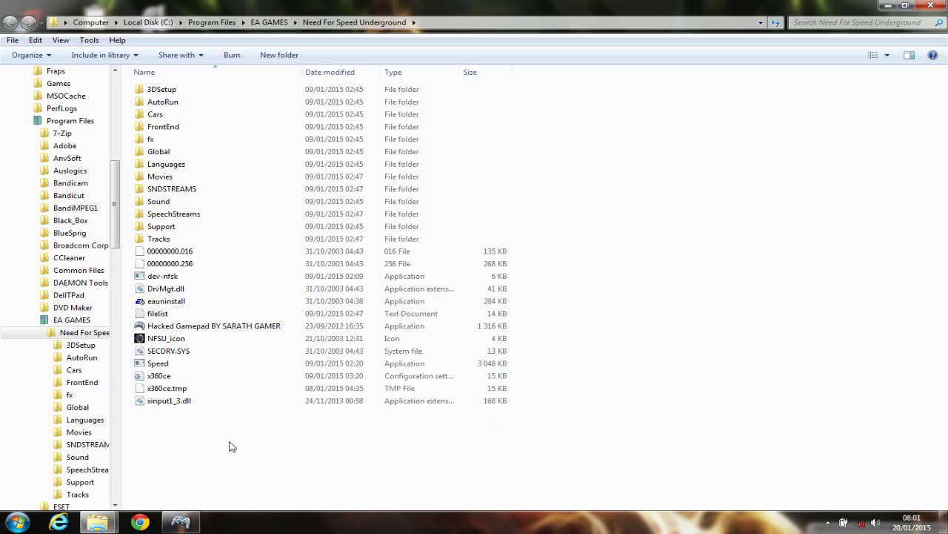
{"action": "left_click_drag", "start_coordinate": [205, 429], "coordinate": [188, 450]}
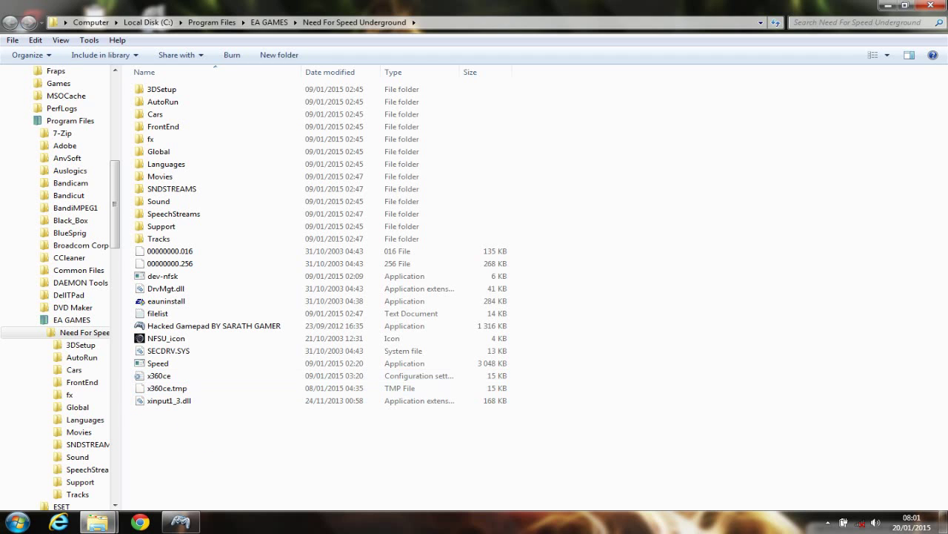
{"action": "left_click", "coordinate": [932, 6]}
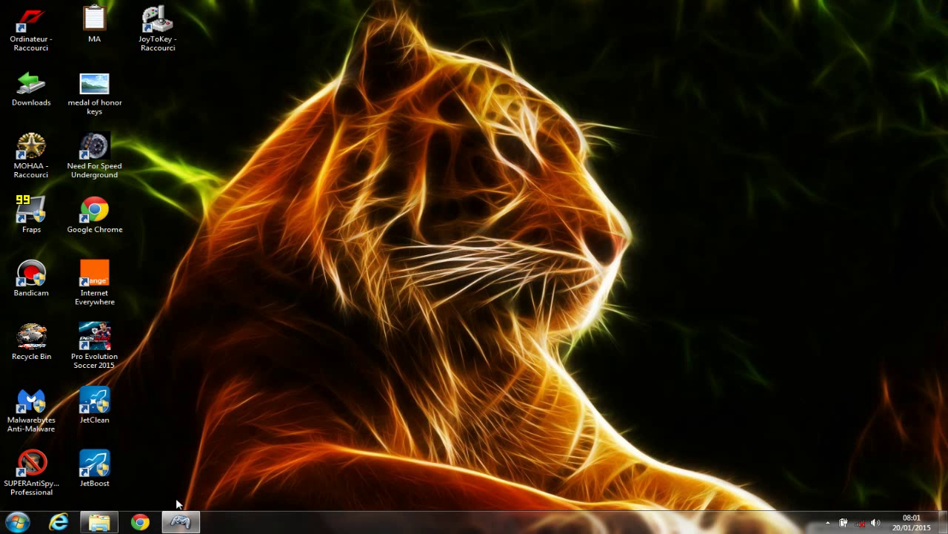
Restore the minimized Xbox 360 controller emulator and close it.
{"action": "left_click", "coordinate": [180, 522]}
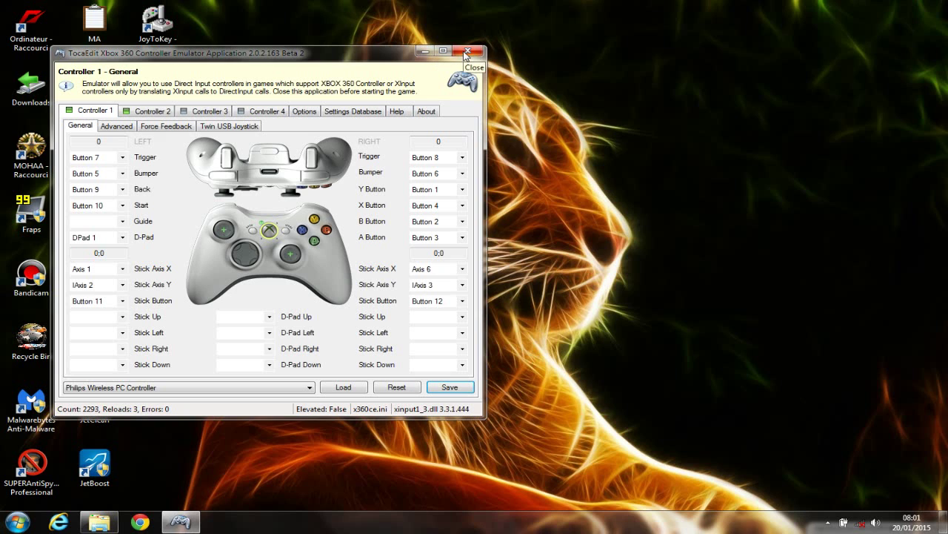
{"action": "left_click", "coordinate": [467, 54]}
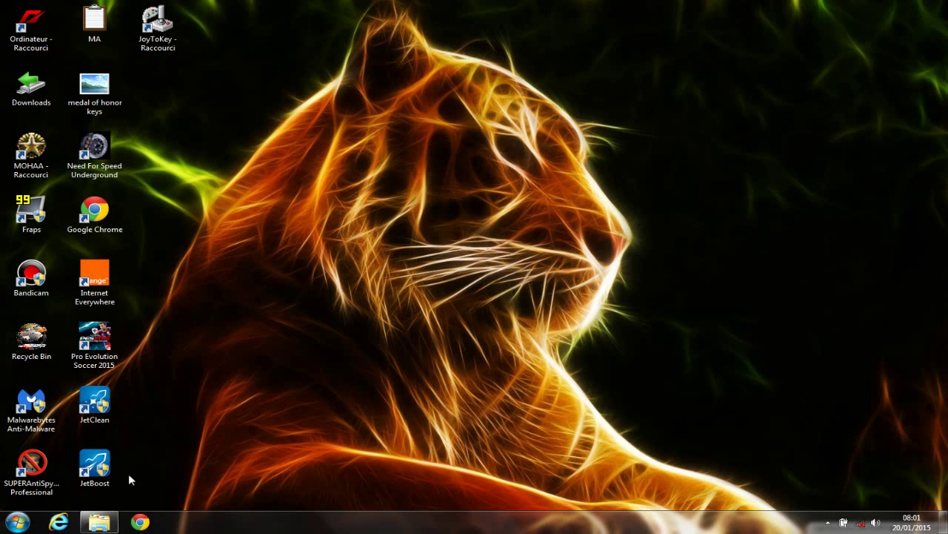
{"action": "left_click", "coordinate": [100, 524]}
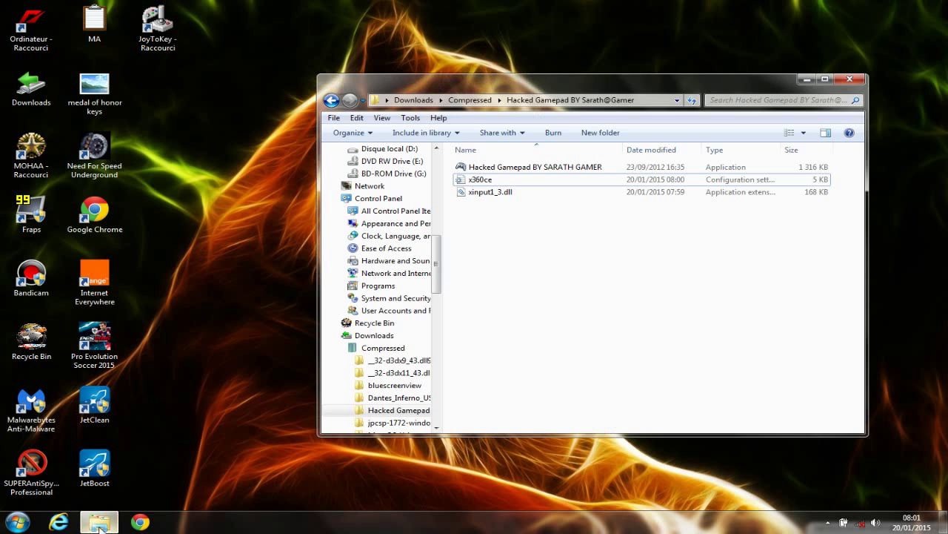
{"action": "left_click", "coordinate": [100, 525]}
{"action": "left_click", "coordinate": [99, 524]}
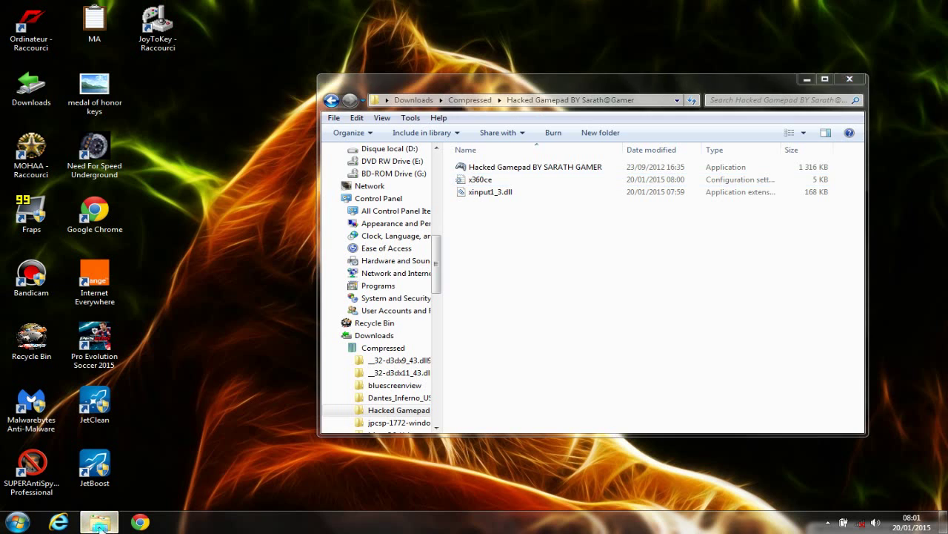
{"action": "left_click", "coordinate": [99, 524]}
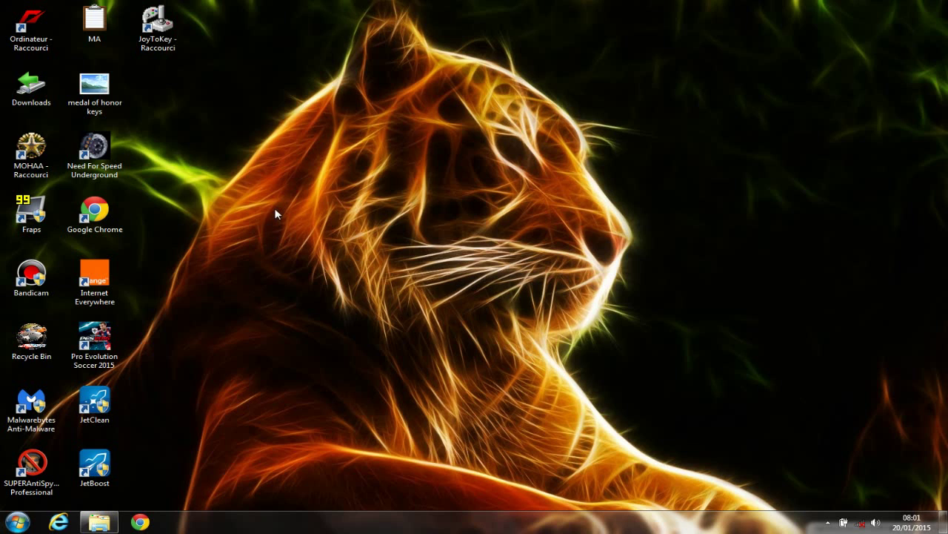
{"action": "left_click", "coordinate": [829, 524]}
{"action": "left_click", "coordinate": [829, 524]}
{"action": "left_click", "coordinate": [99, 521]}
{"action": "left_click", "coordinate": [99, 521]}
{"action": "left_click", "coordinate": [158, 23]}
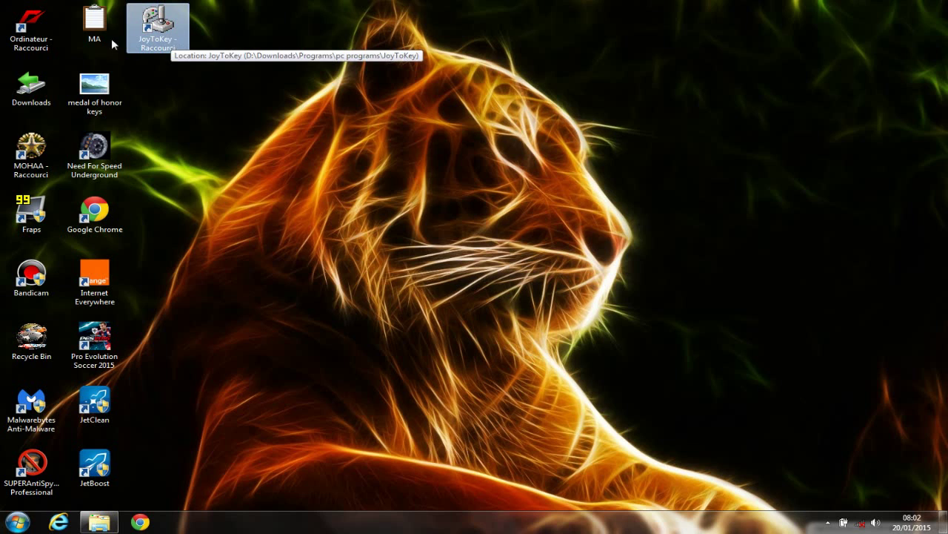
Open Computer from its desktop shortcut, browse to the Compressed folder in Downloads, and close the folder window.
{"action": "double_click", "coordinate": [46, 44]}
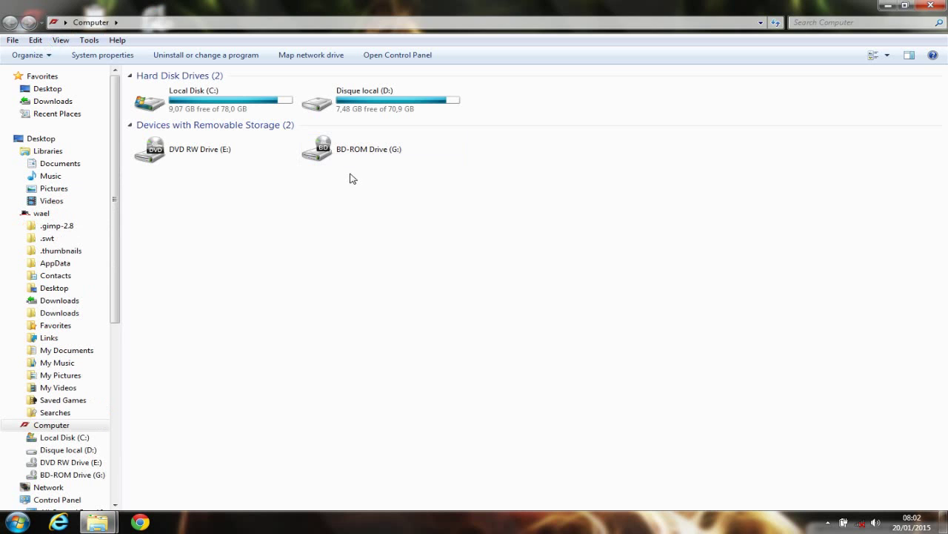
{"action": "double_click", "coordinate": [361, 9]}
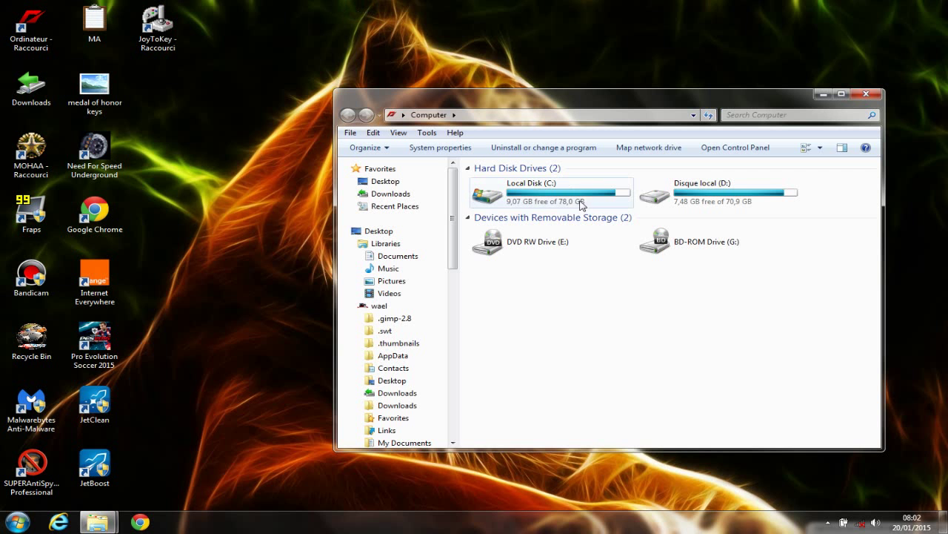
{"action": "left_click", "coordinate": [391, 194]}
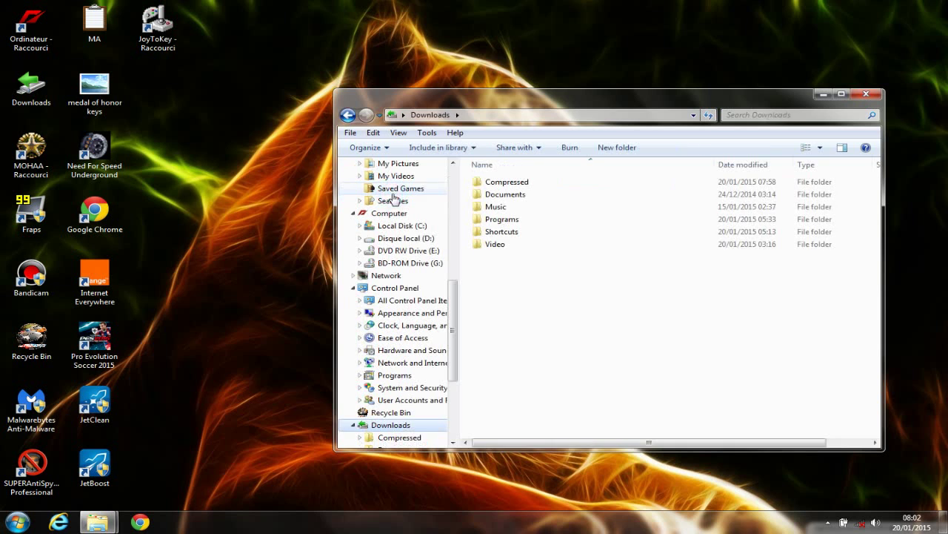
{"action": "double_click", "coordinate": [516, 185]}
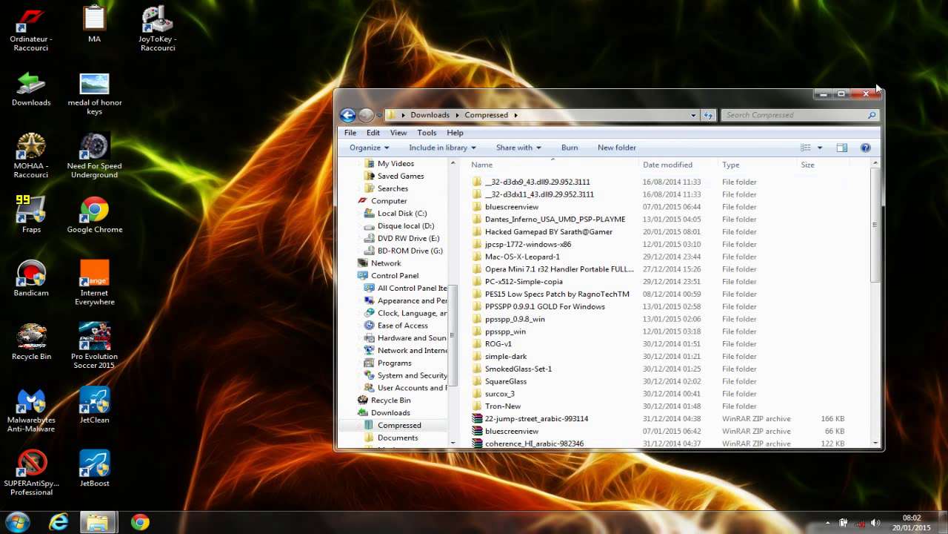
{"action": "left_click", "coordinate": [872, 94]}
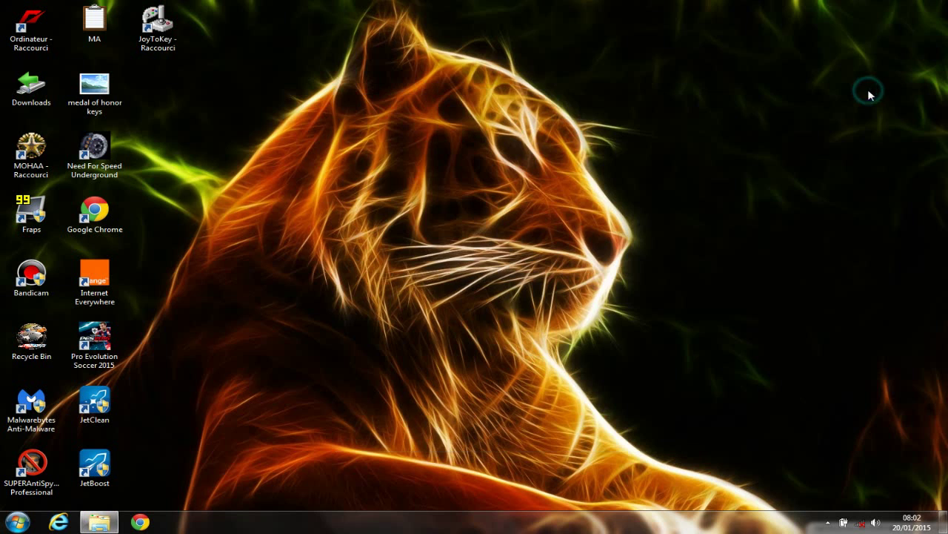
Launch JoyToKey from the desktop and create a new profile named "medal of honor", leaving its window minimized.
{"action": "double_click", "coordinate": [152, 33]}
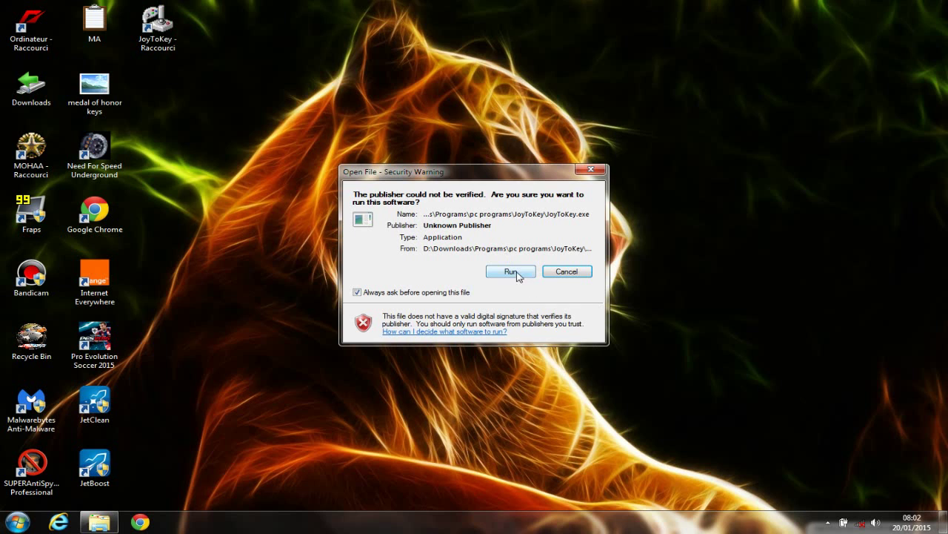
{"action": "left_click", "coordinate": [511, 272]}
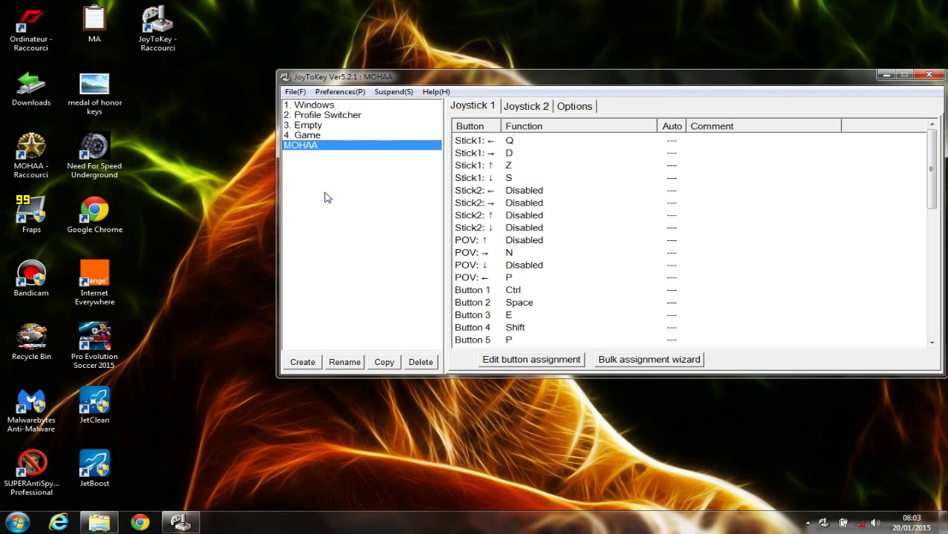
{"action": "left_click", "coordinate": [289, 91]}
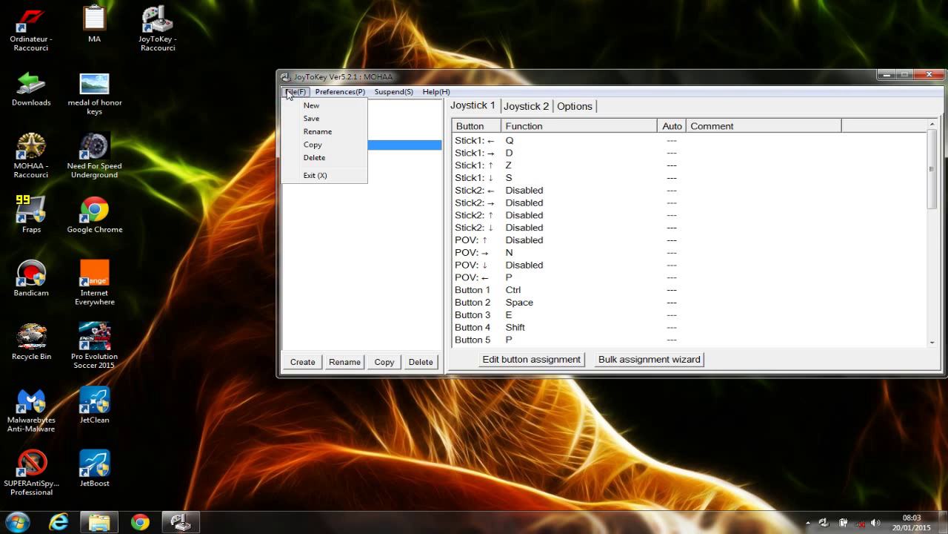
{"action": "left_click", "coordinate": [308, 106]}
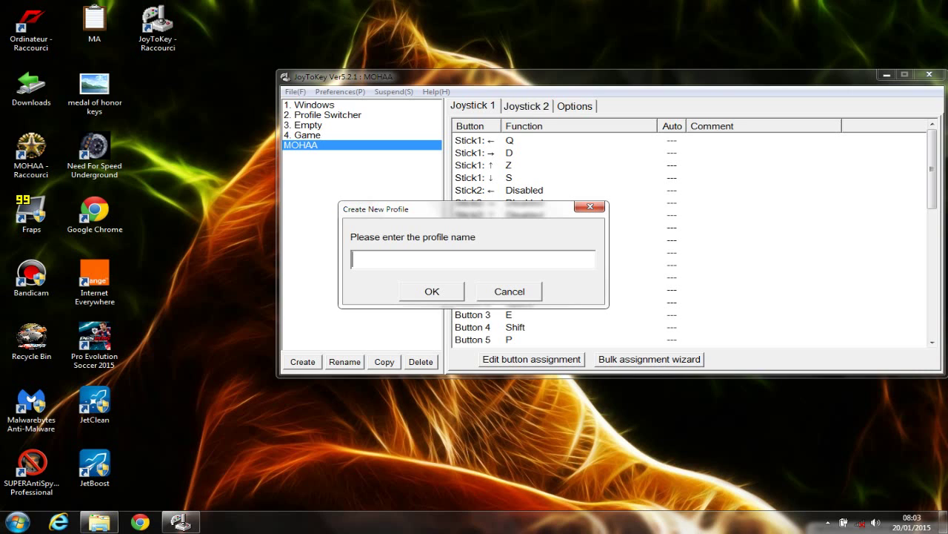
{"action": "type", "text": "medal of honor"}
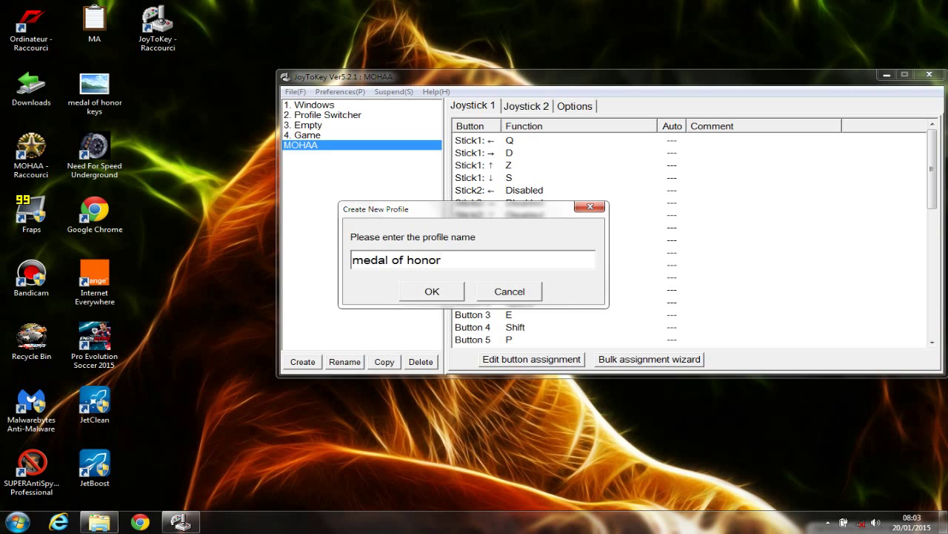
{"action": "left_click", "coordinate": [449, 294]}
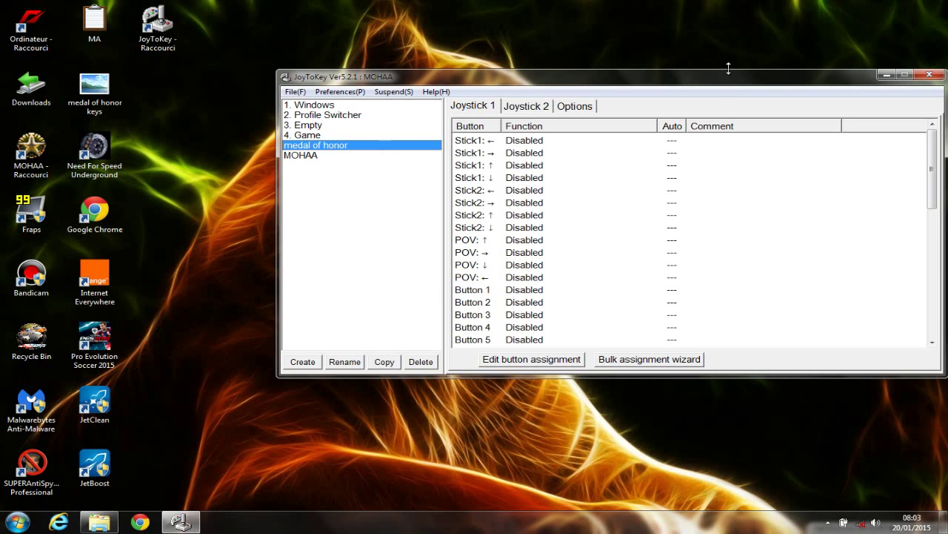
{"action": "left_click", "coordinate": [887, 76]}
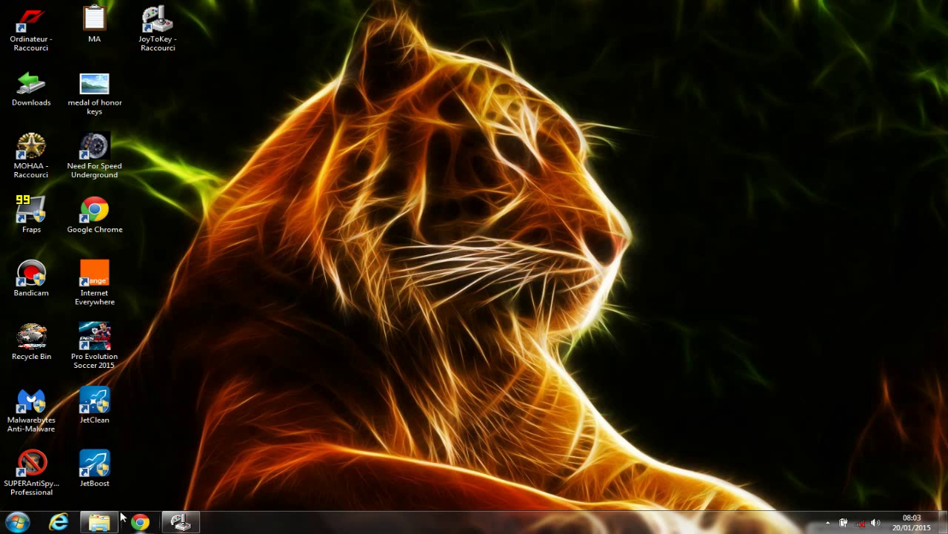
{"action": "mouse_move", "coordinate": [99, 523]}
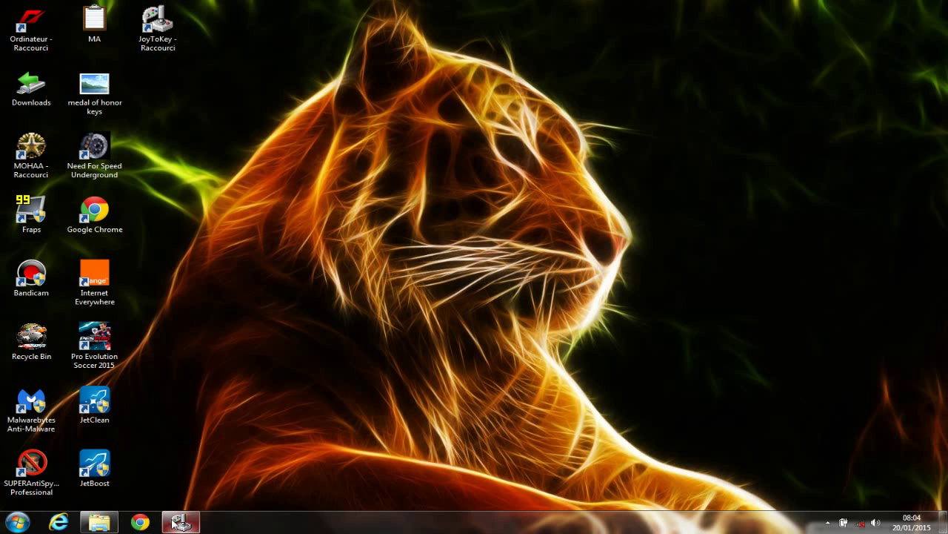
{"action": "mouse_move", "coordinate": [175, 522]}
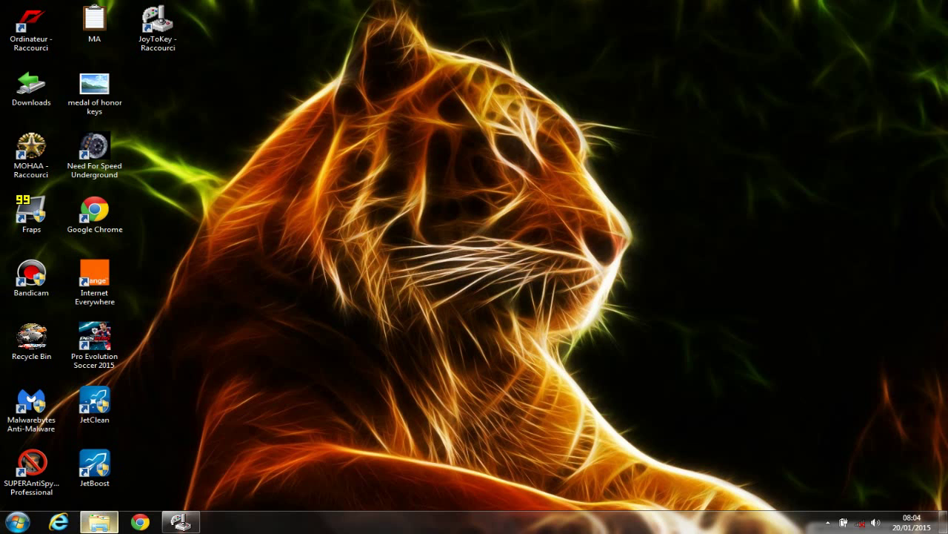
{"action": "left_click", "coordinate": [91, 526]}
{"action": "left_click", "coordinate": [90, 526]}
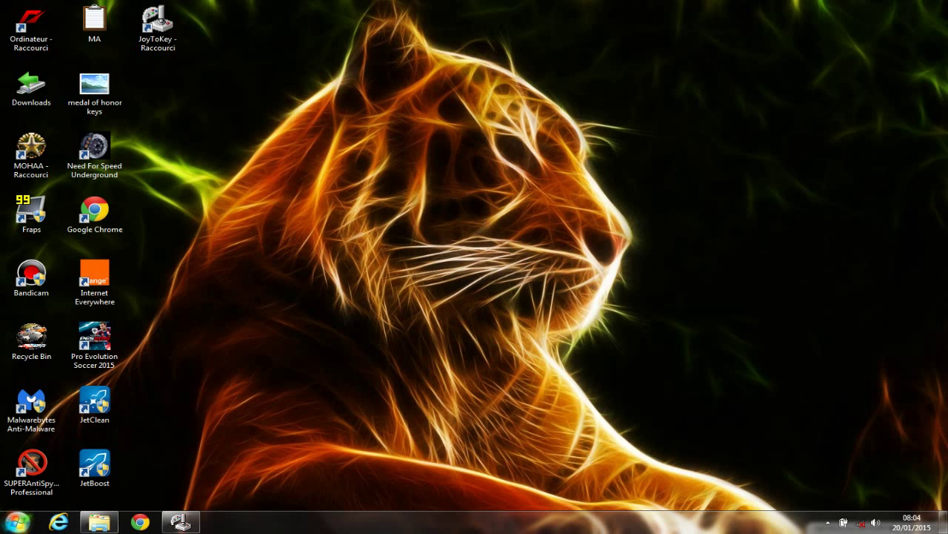
Open Paint from the Windows accessories.
{"action": "left_click", "coordinate": [12, 524]}
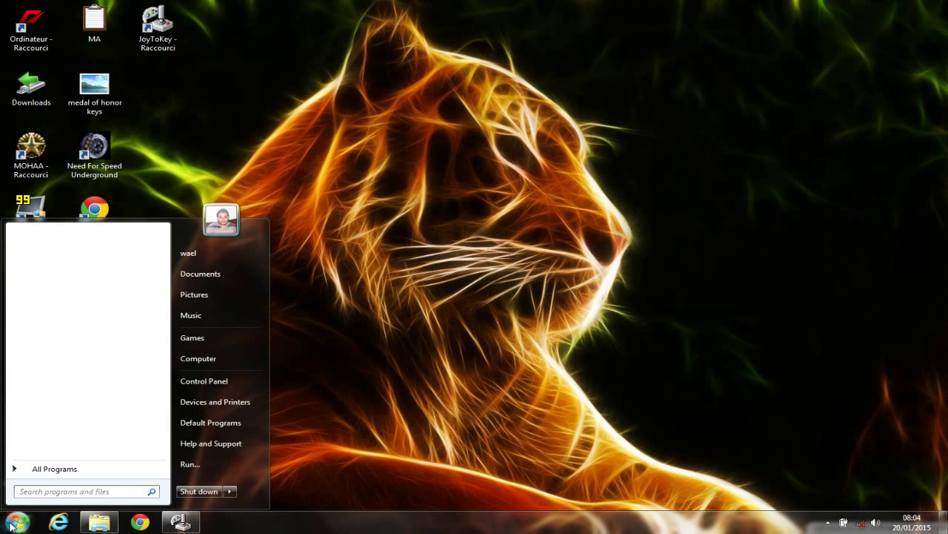
{"action": "left_click", "coordinate": [53, 469]}
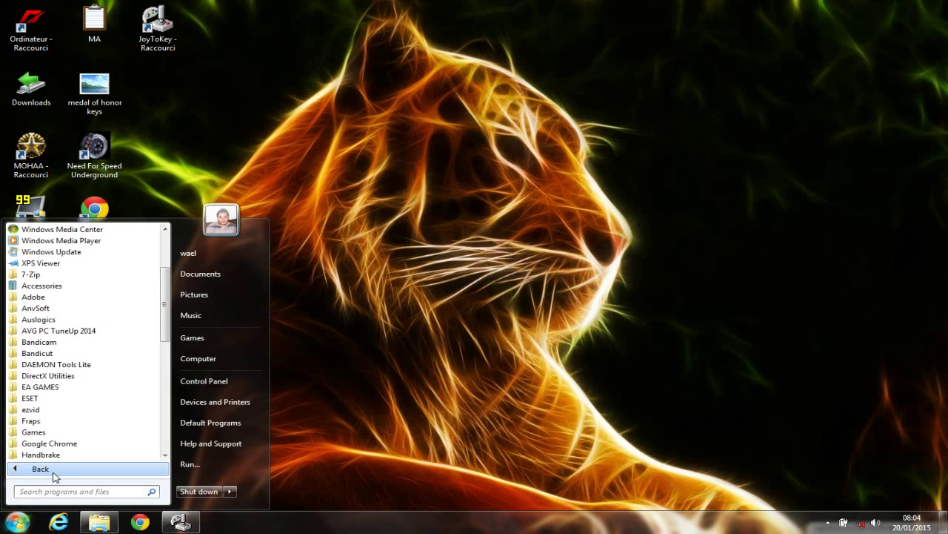
{"action": "left_click", "coordinate": [56, 287]}
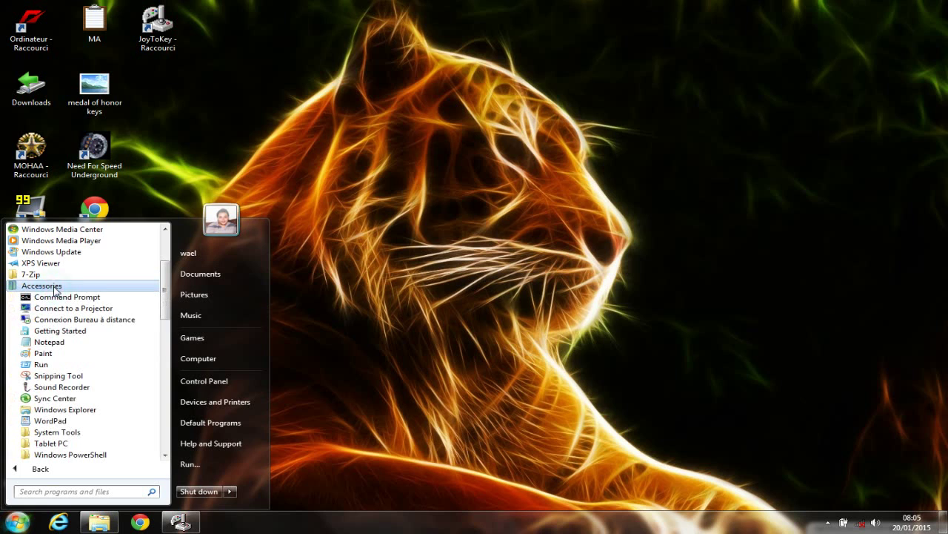
{"action": "left_click", "coordinate": [59, 355]}
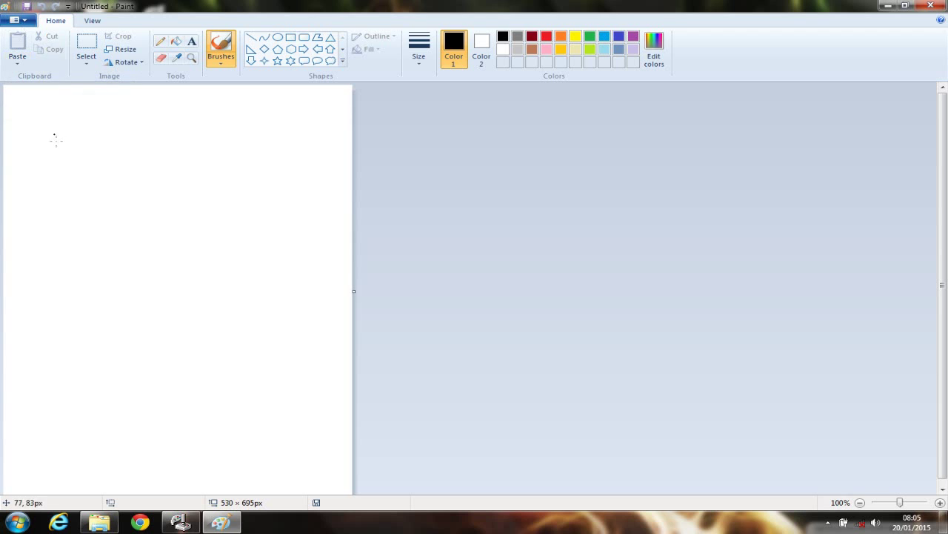
{"action": "left_click", "coordinate": [16, 24]}
{"action": "left_click", "coordinate": [17, 27]}
{"action": "left_click", "coordinate": [16, 27]}
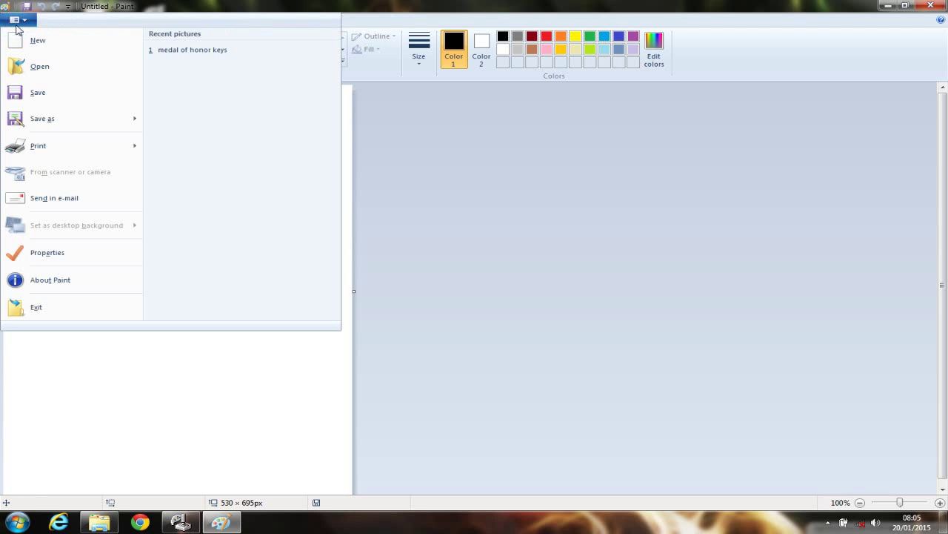
{"action": "left_click", "coordinate": [17, 27]}
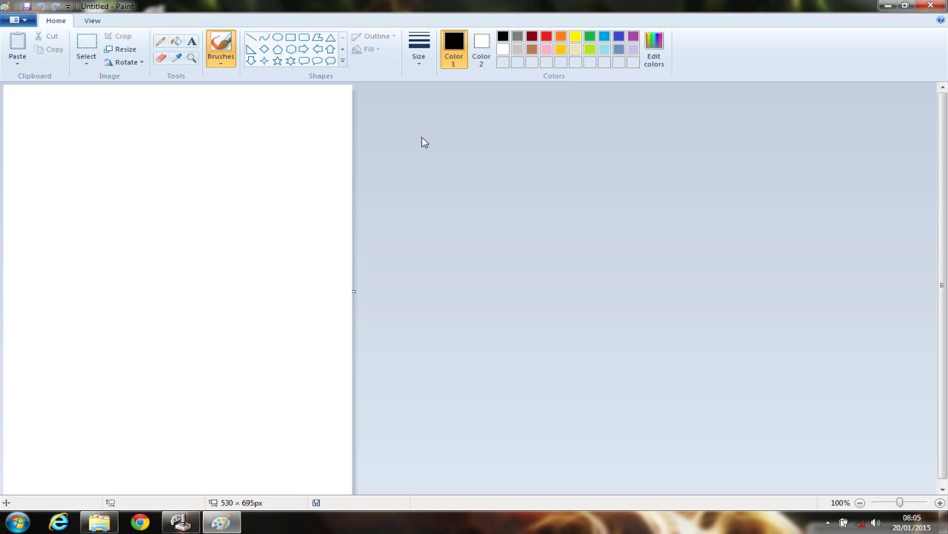
{"action": "left_click", "coordinate": [18, 22]}
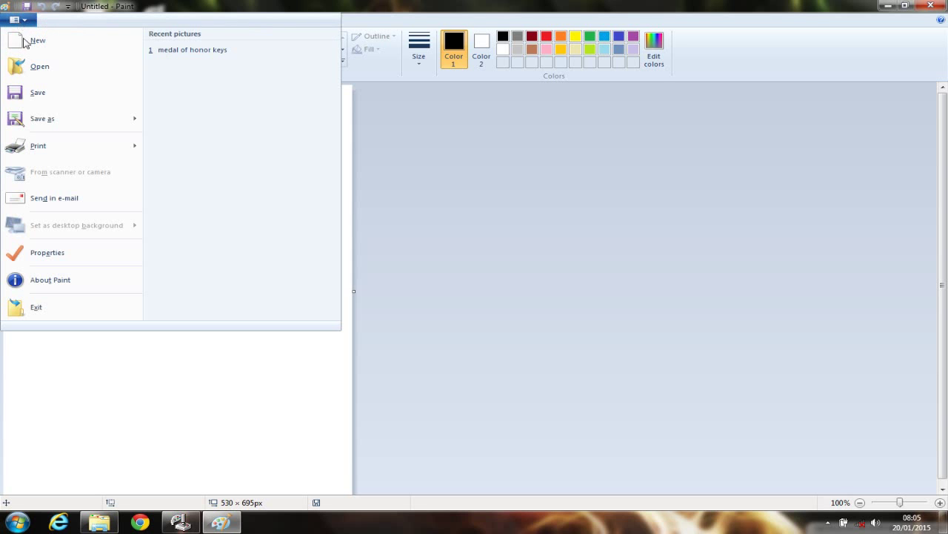
{"action": "mouse_move", "coordinate": [49, 129]}
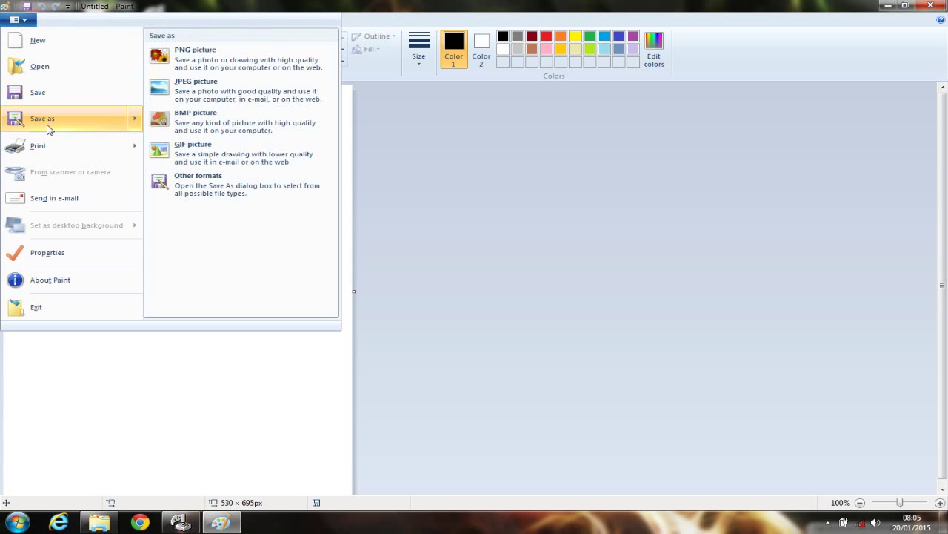
{"action": "left_click", "coordinate": [209, 95]}
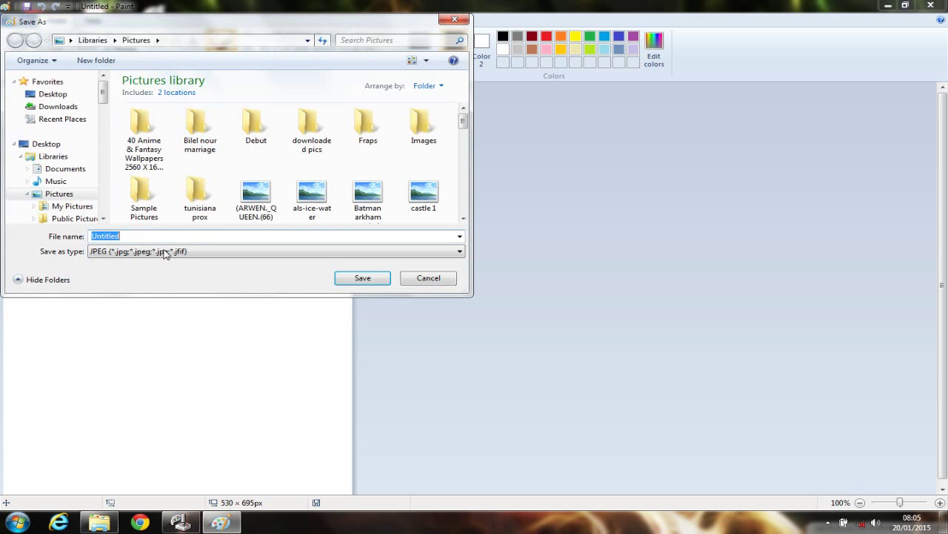
{"action": "left_click", "coordinate": [48, 98]}
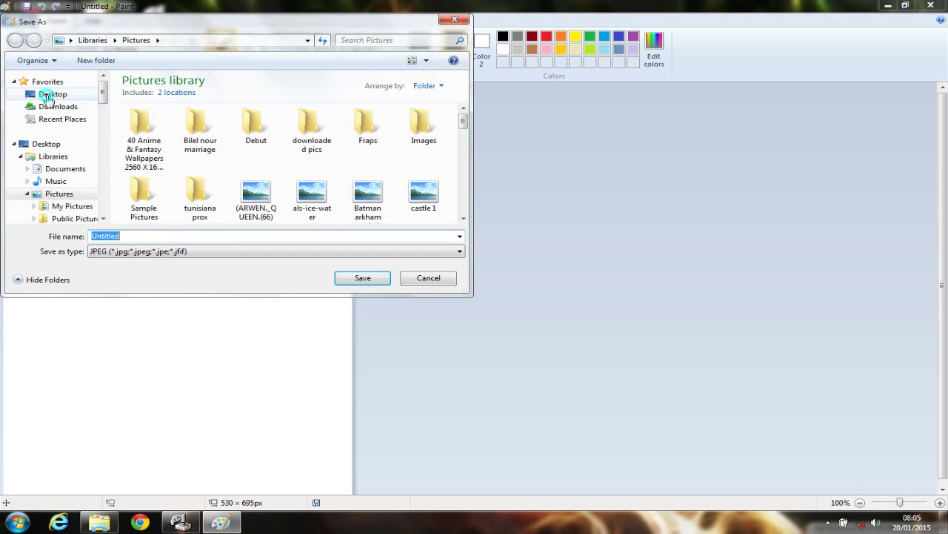
{"action": "left_click", "coordinate": [230, 235]}
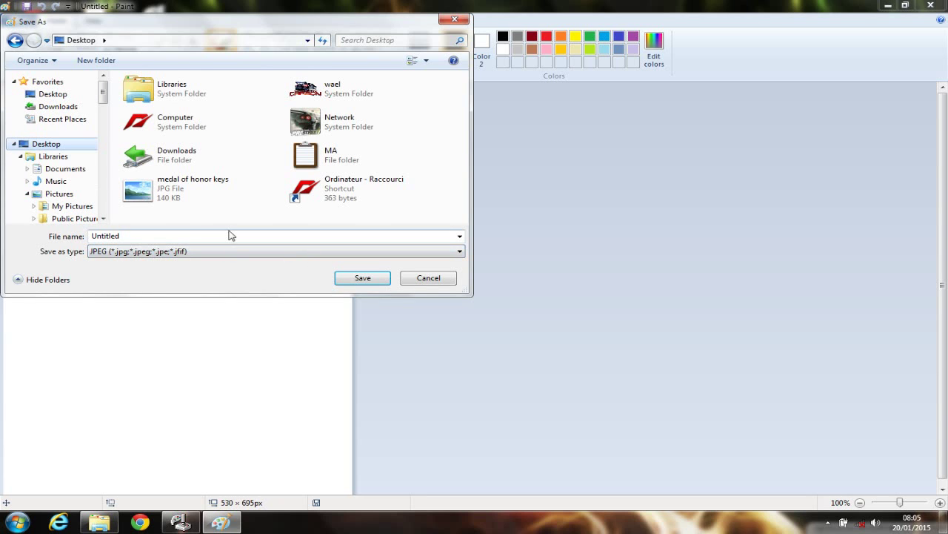
{"action": "double_click", "coordinate": [179, 234]}
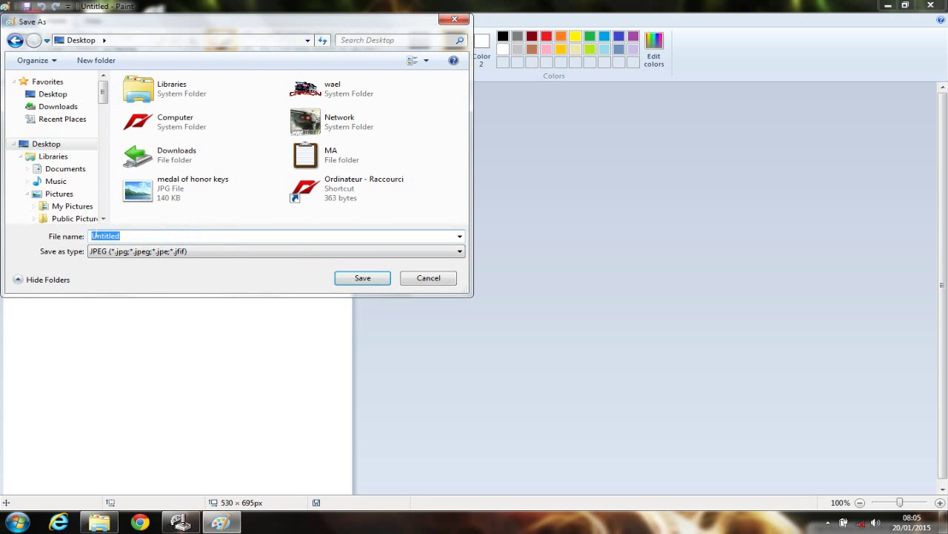
{"action": "type", "text": "med"}
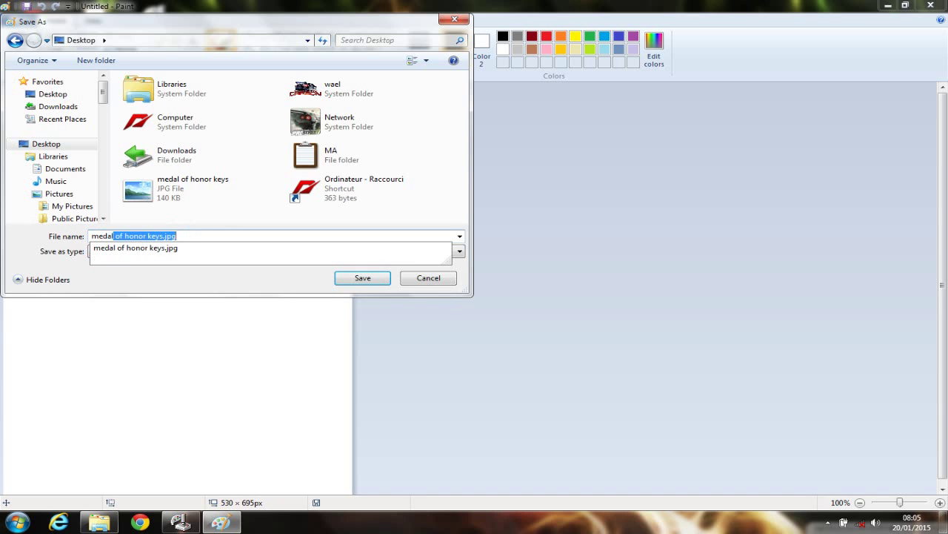
{"action": "type", "text": "al"}
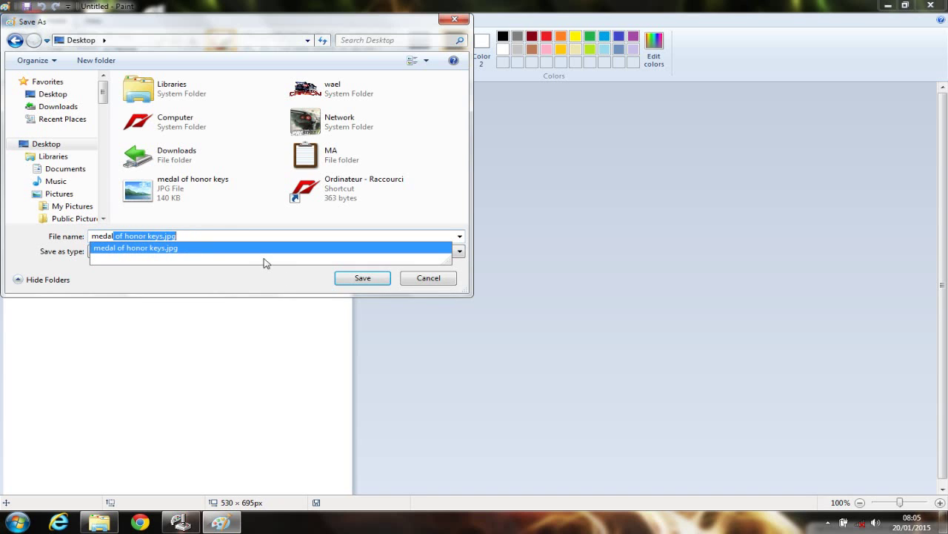
{"action": "key", "text": "BackSpace"}
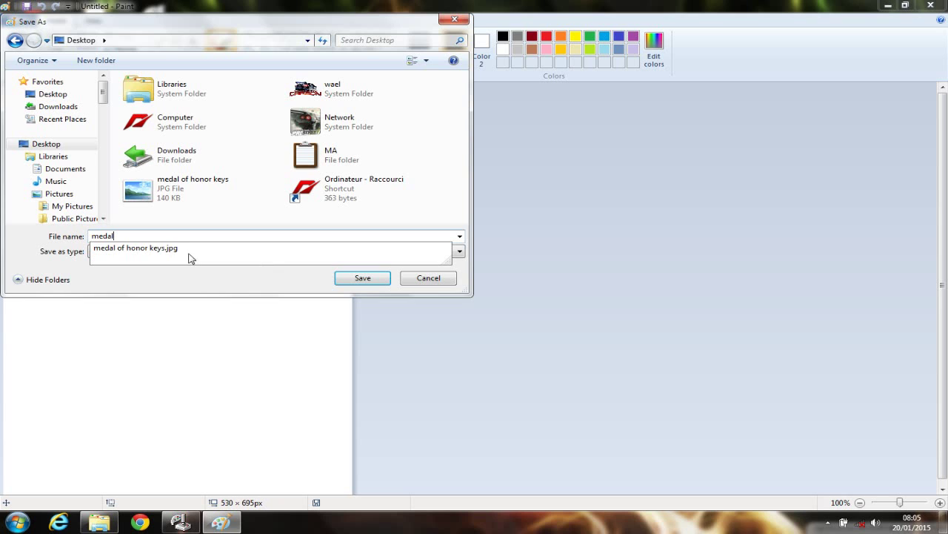
{"action": "left_click", "coordinate": [162, 253]}
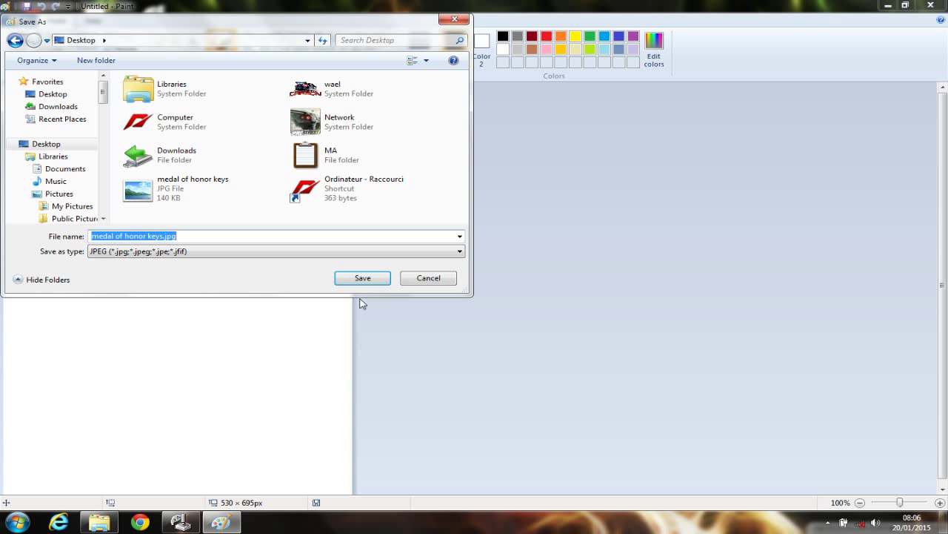
{"action": "left_click", "coordinate": [455, 18]}
Close Paint and open the "medal of honor keys" picture from the desktop, viewing it enlarged before restoring its window size.
{"action": "left_click", "coordinate": [932, 6]}
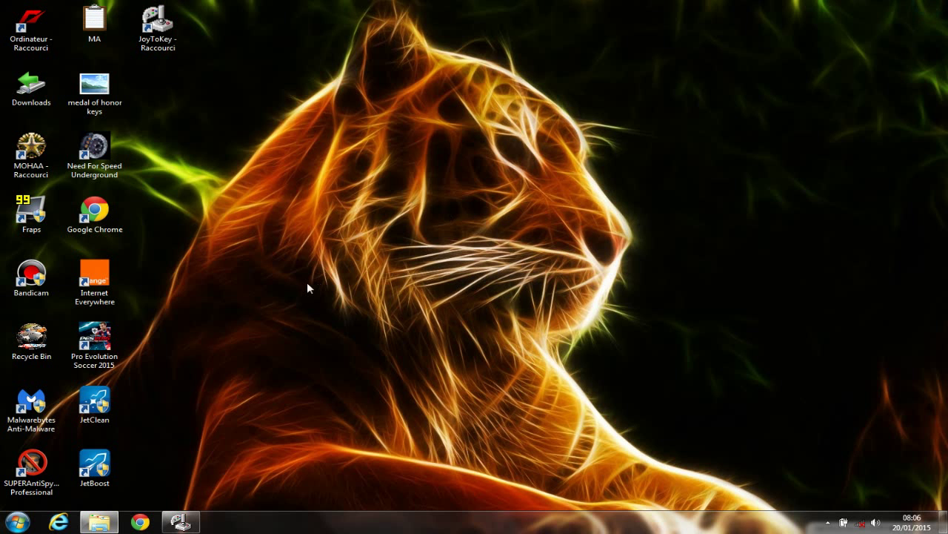
{"action": "double_click", "coordinate": [109, 98]}
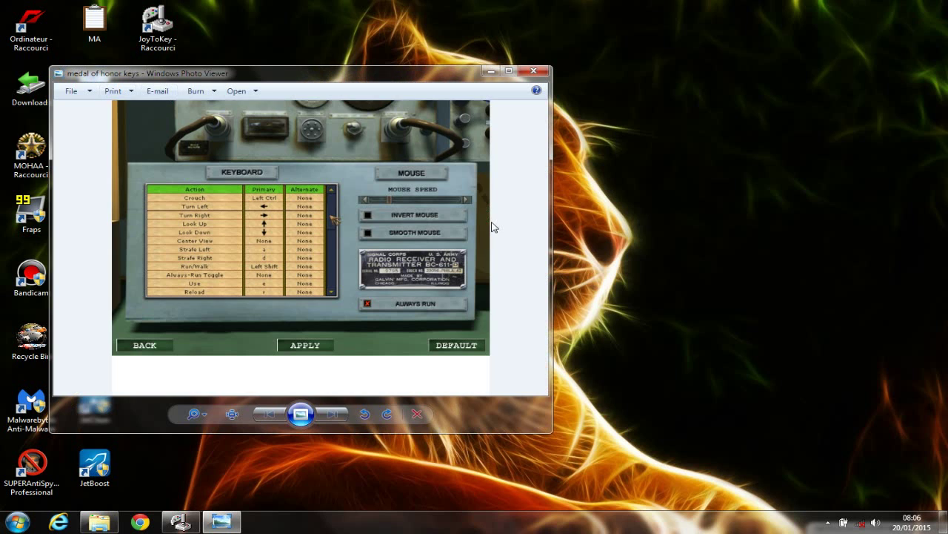
{"action": "double_click", "coordinate": [424, 74]}
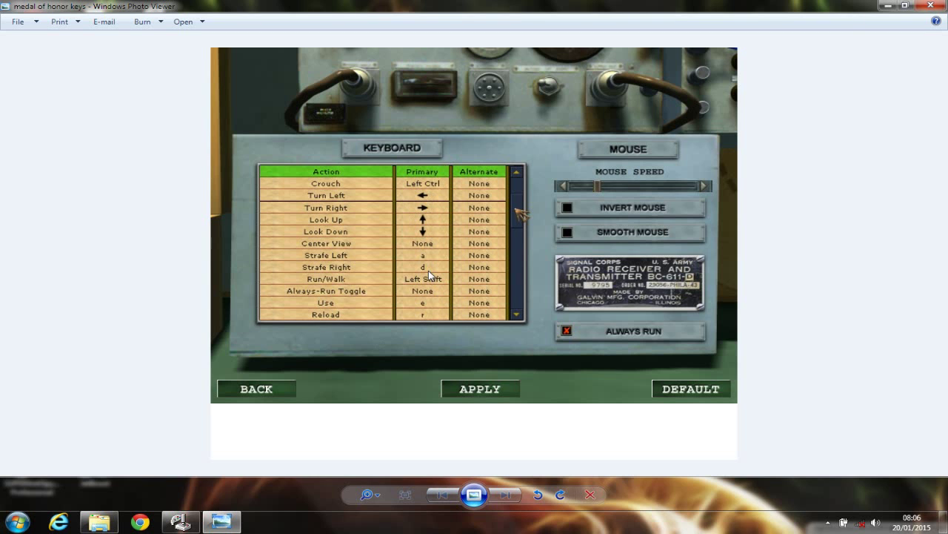
{"action": "double_click", "coordinate": [546, 7]}
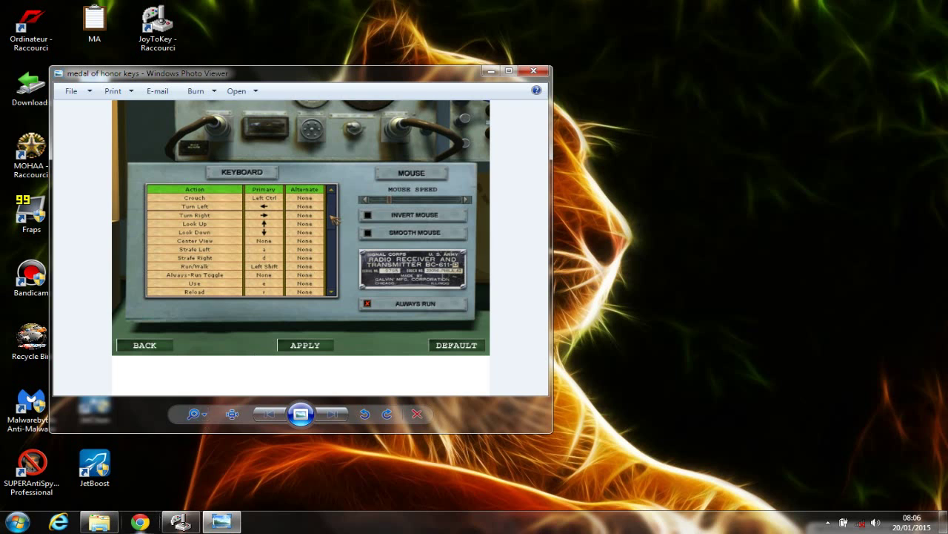
Switch to JoyToKey and, in the "medal of honor" profile, map Stick1 left and right to the left and right arrow keys.
{"action": "left_click", "coordinate": [180, 523]}
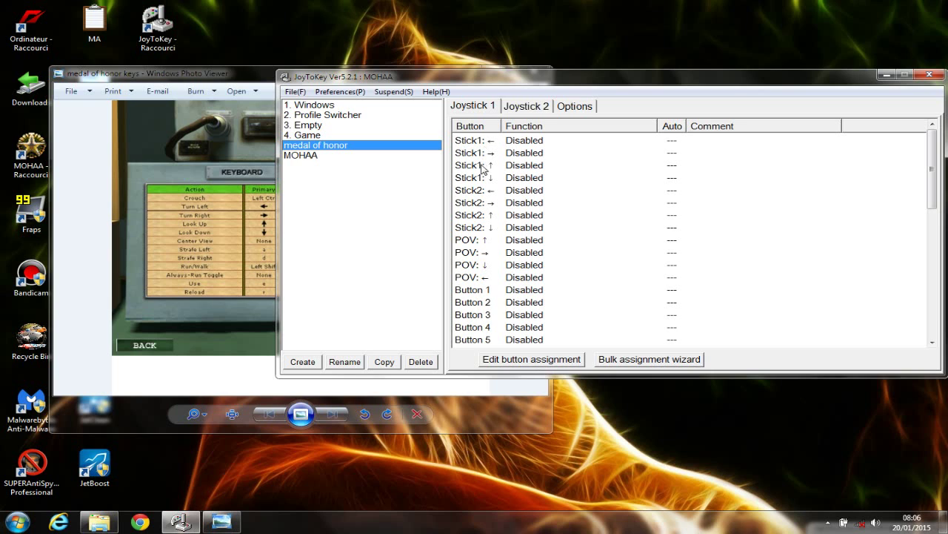
{"action": "left_click", "coordinate": [208, 205]}
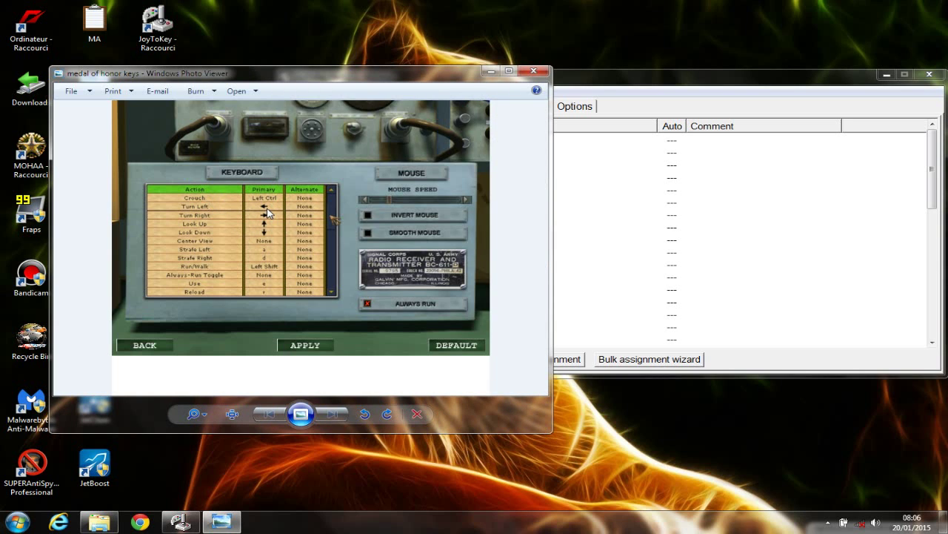
{"action": "left_click", "coordinate": [629, 89]}
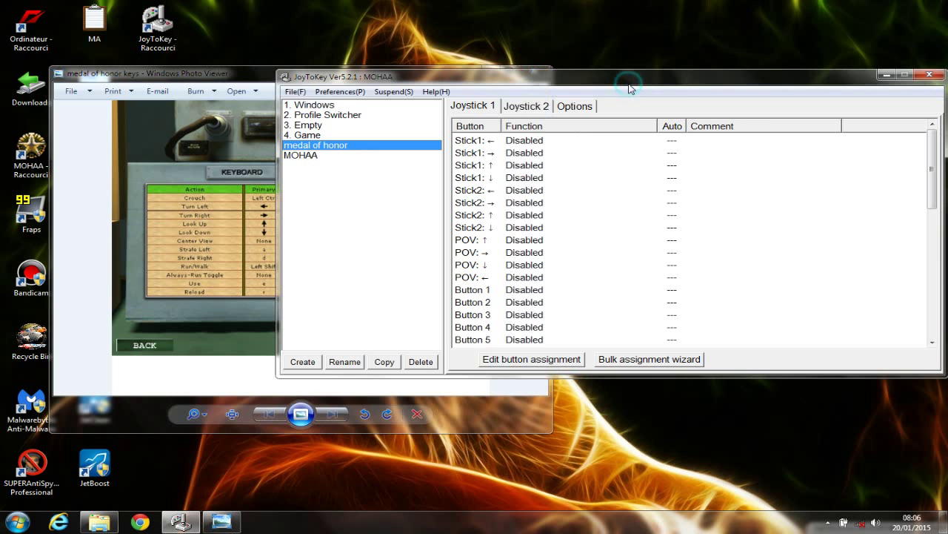
{"action": "double_click", "coordinate": [480, 140]}
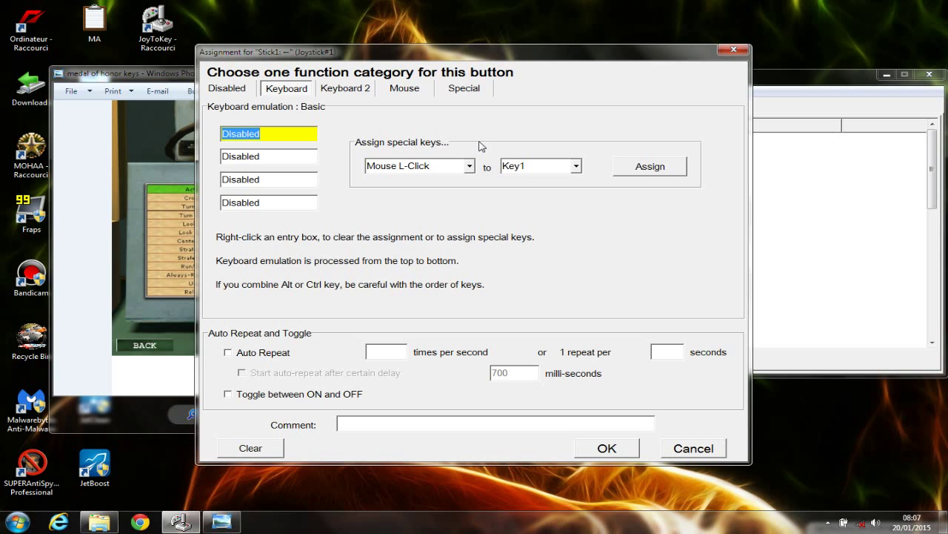
{"action": "key", "text": "Left"}
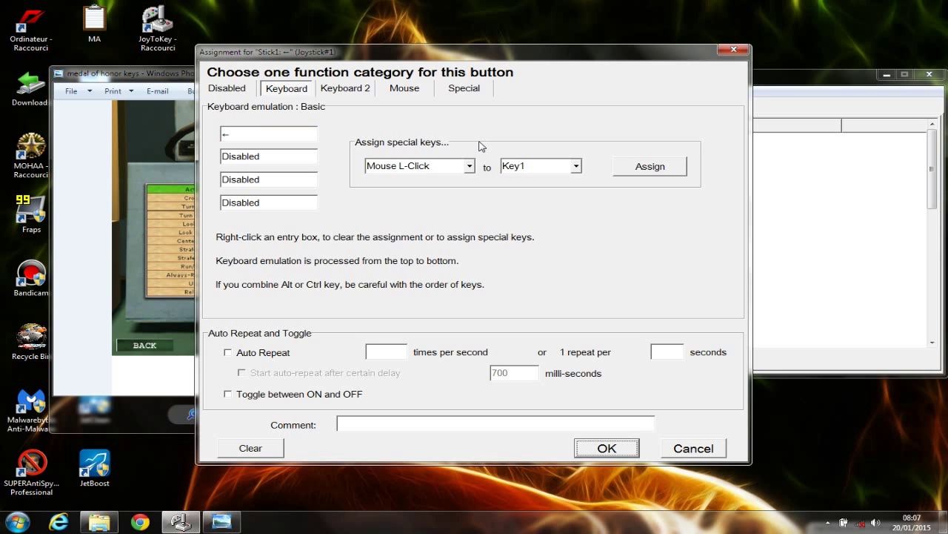
{"action": "left_click", "coordinate": [604, 449]}
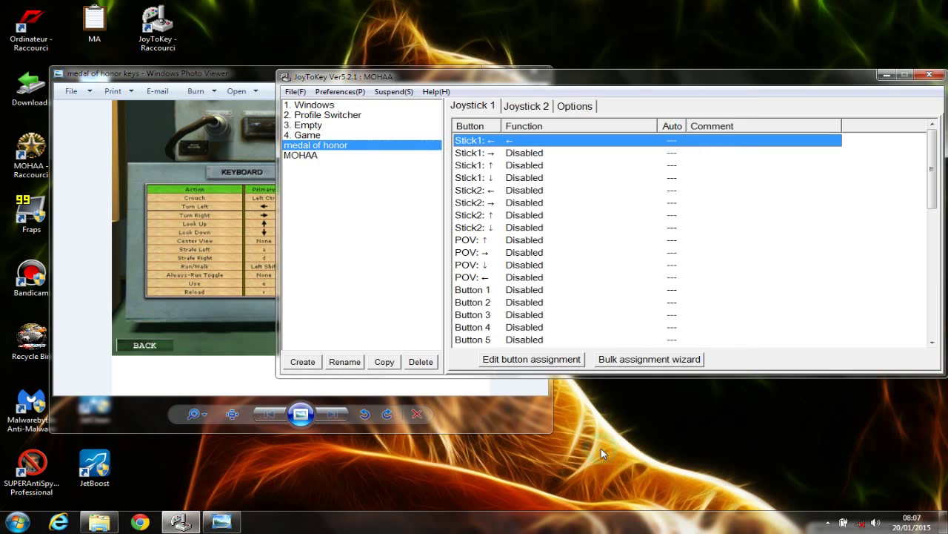
{"action": "double_click", "coordinate": [475, 153]}
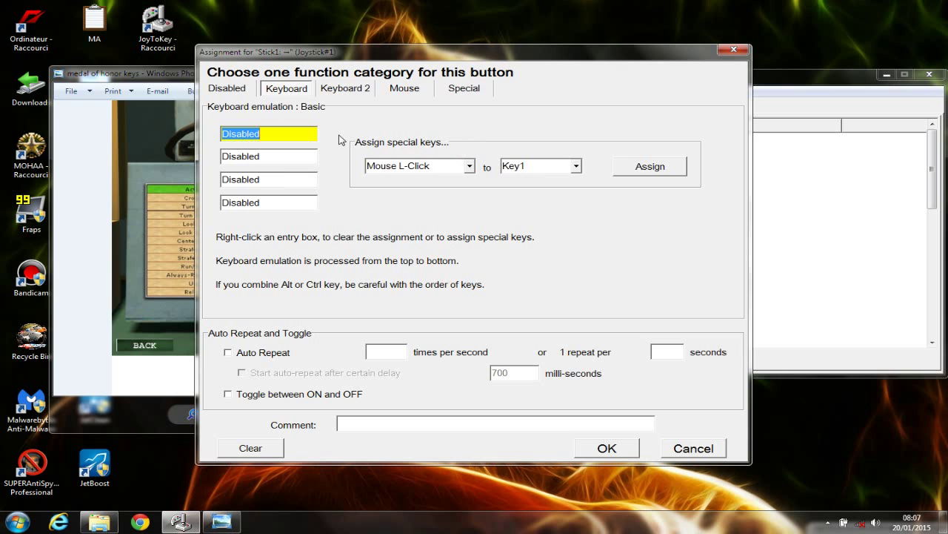
{"action": "key", "text": "Right"}
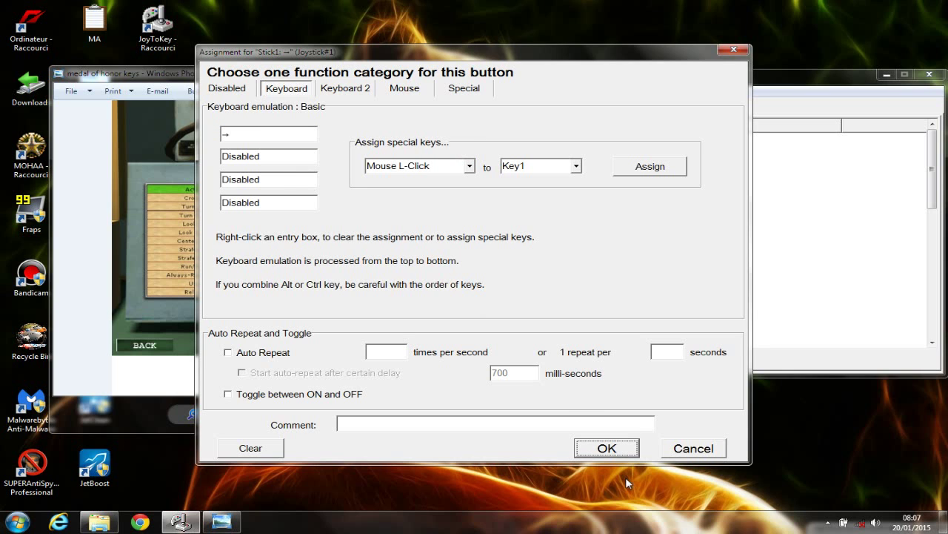
{"action": "left_click", "coordinate": [607, 448]}
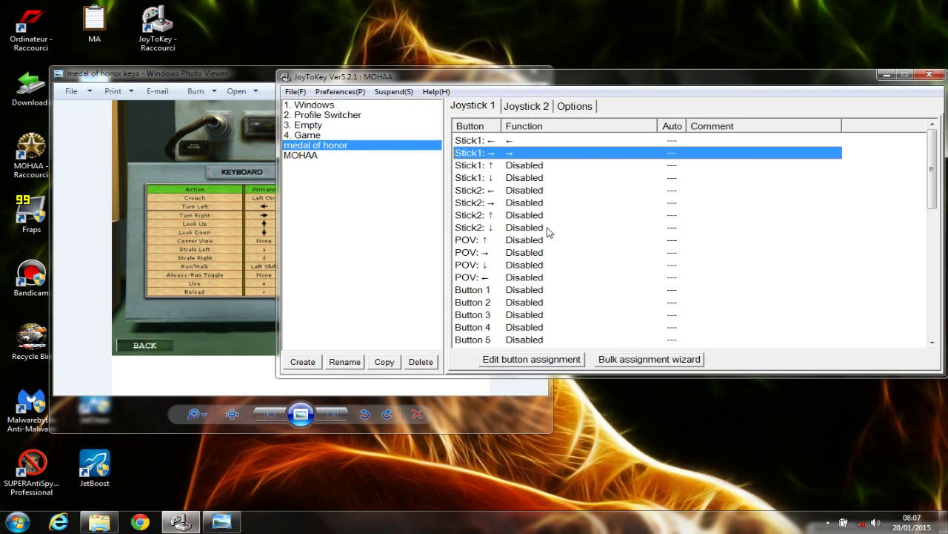
Map Stick1 up and down to the up and down arrow keys, dismissing the color scheme prompt.
{"action": "double_click", "coordinate": [489, 166]}
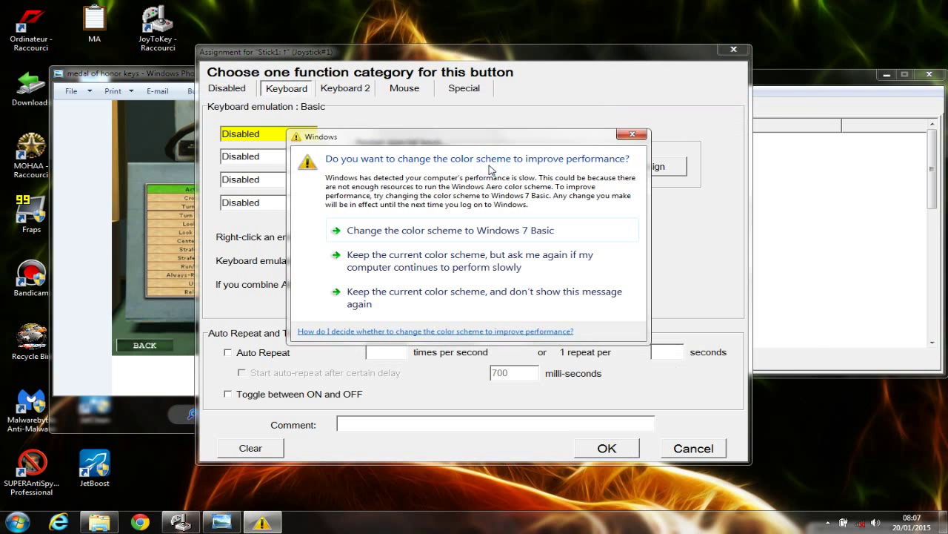
{"action": "left_click", "coordinate": [633, 135]}
{"action": "key", "text": "Up"}
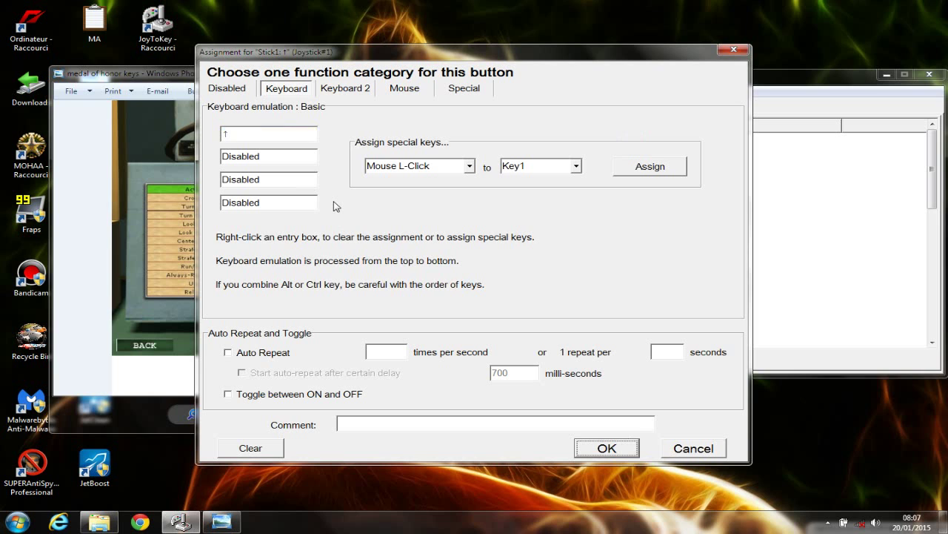
{"action": "left_click", "coordinate": [597, 448]}
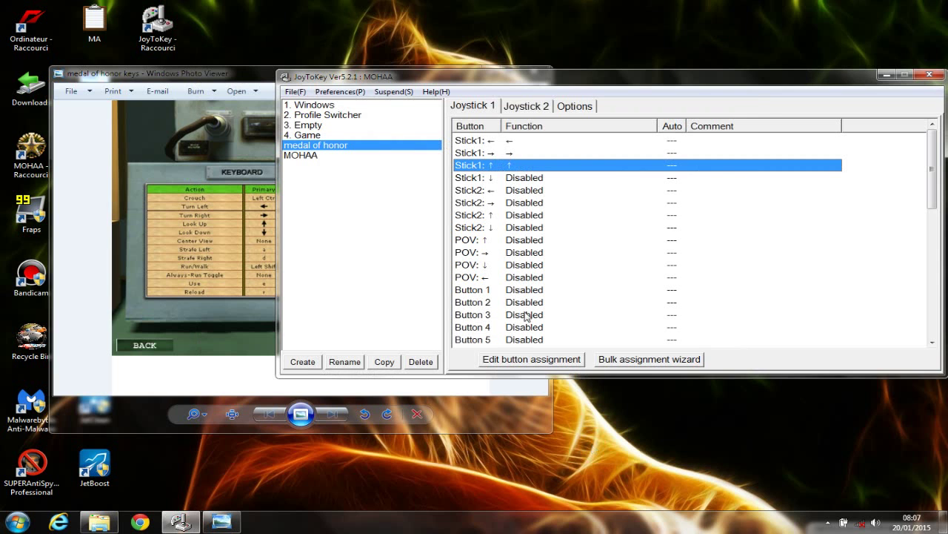
{"action": "double_click", "coordinate": [515, 183]}
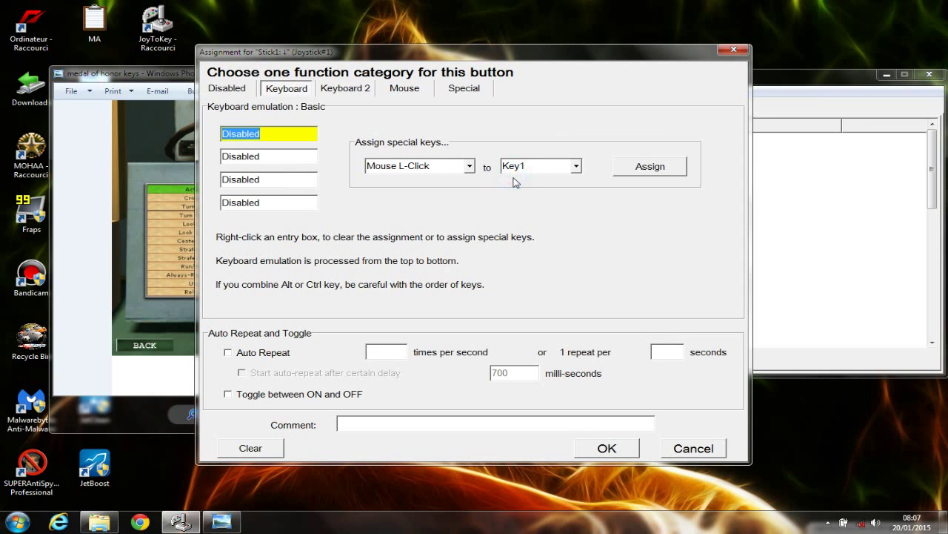
{"action": "key", "text": "Down"}
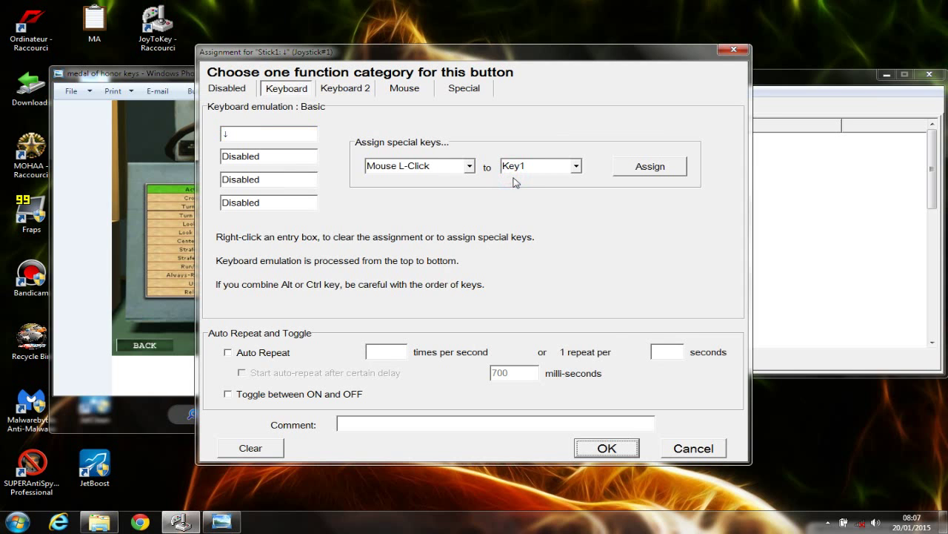
{"action": "left_click", "coordinate": [606, 447]}
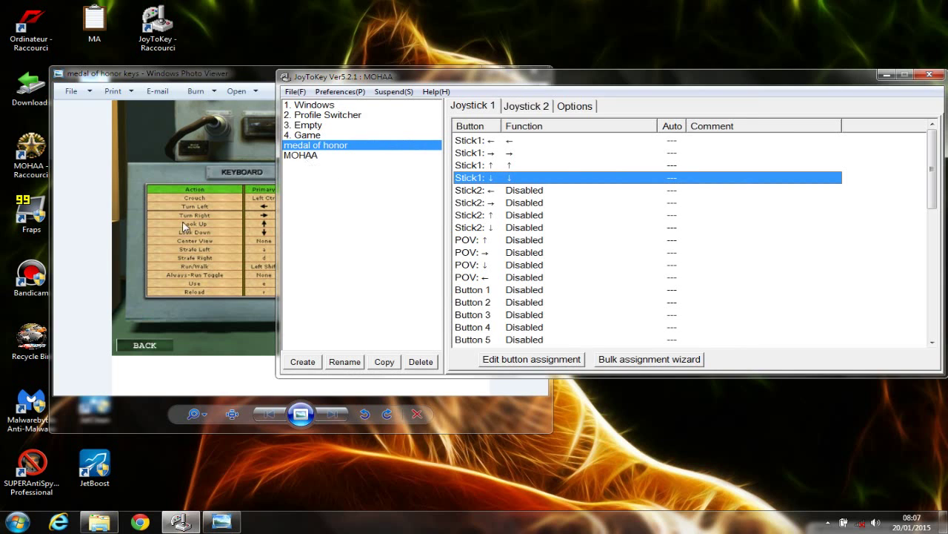
Look up the Run/Walk key in the game keys picture and assign Shift to Button 4 in JoyToKey.
{"action": "left_click", "coordinate": [105, 244]}
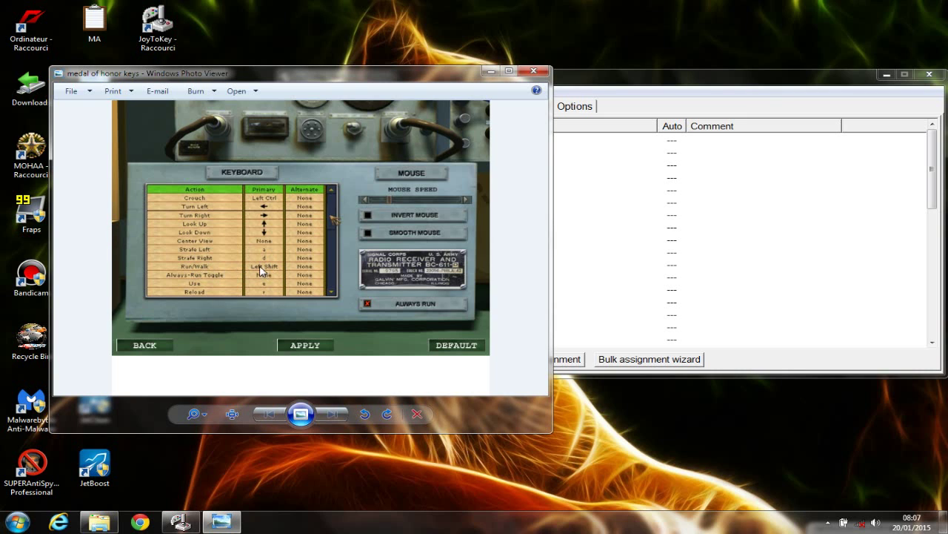
{"action": "left_click", "coordinate": [612, 74]}
{"action": "left_click_drag", "start_coordinate": [932, 173], "coordinate": [934, 198]}
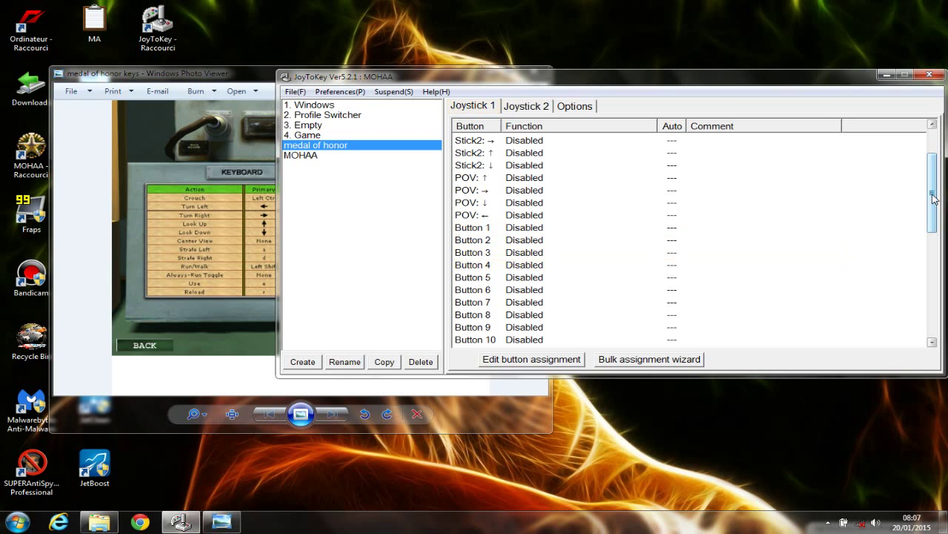
{"action": "double_click", "coordinate": [487, 265]}
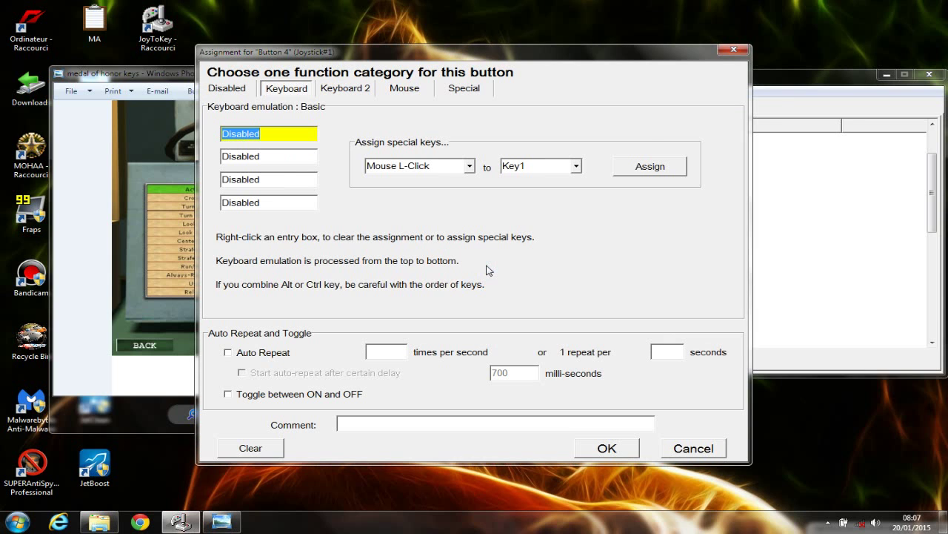
{"action": "key", "text": "shift"}
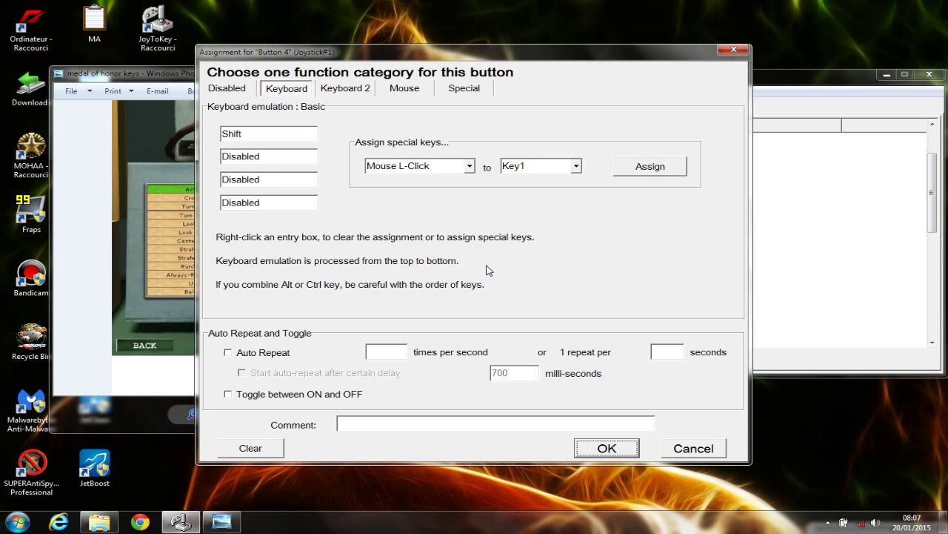
{"action": "left_click", "coordinate": [594, 450]}
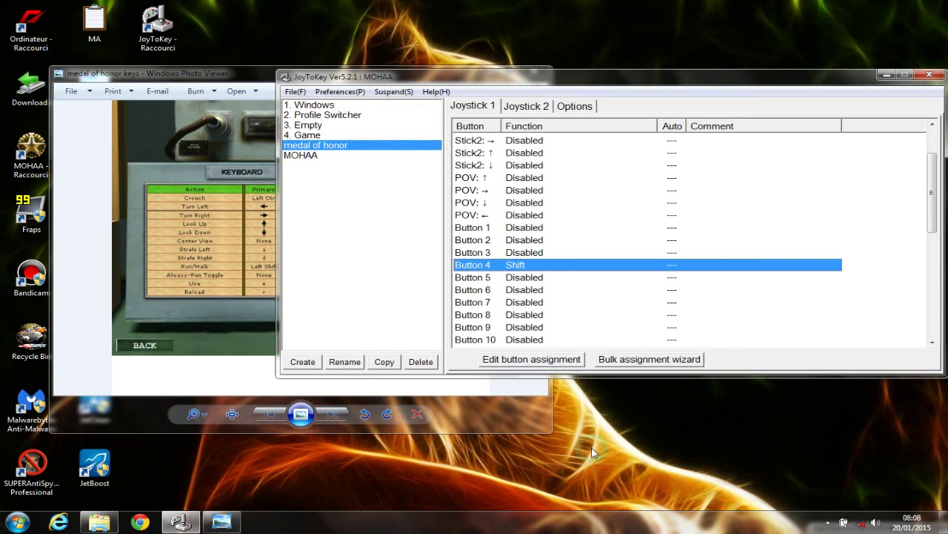
Look up the Use key in the game keys picture and assign E to Button 3 in JoyToKey.
{"action": "left_click", "coordinate": [72, 264]}
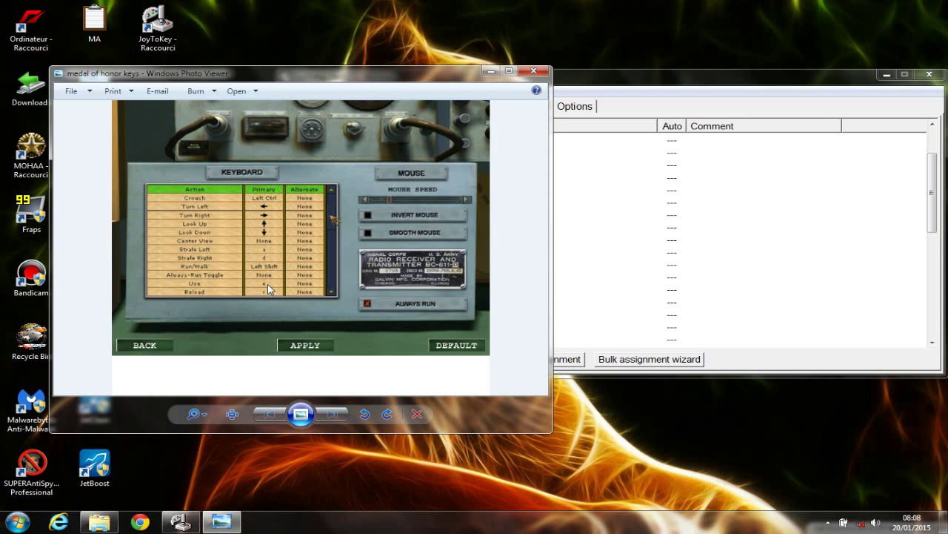
{"action": "left_click", "coordinate": [608, 269]}
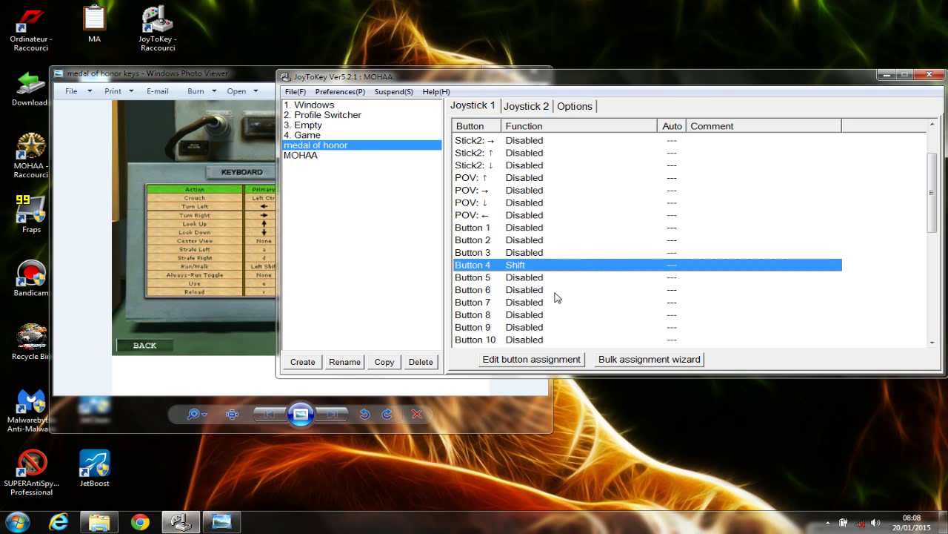
{"action": "double_click", "coordinate": [480, 252]}
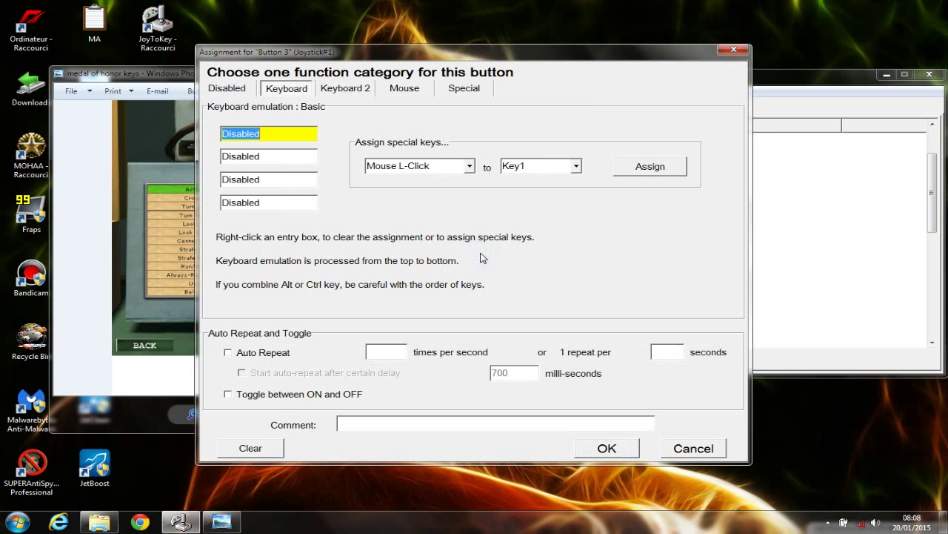
{"action": "key", "text": "e"}
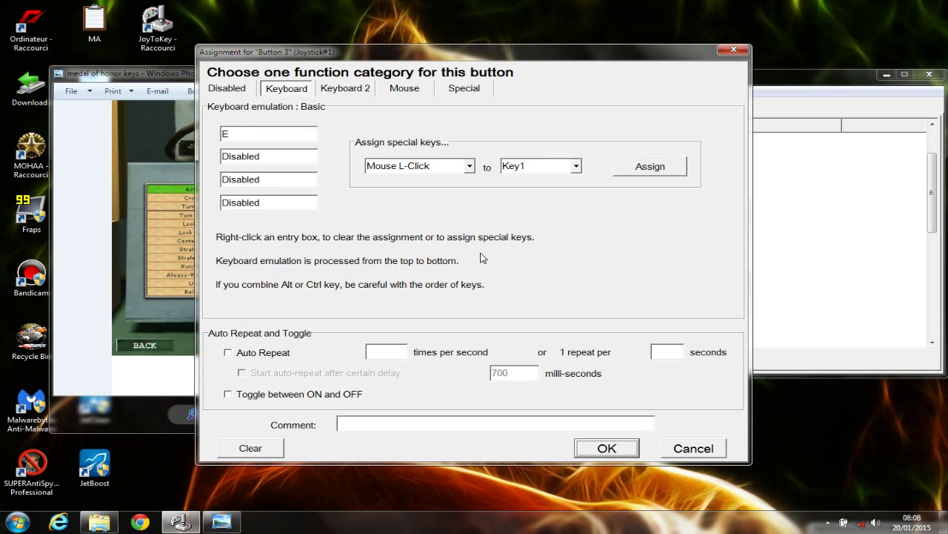
{"action": "left_click", "coordinate": [605, 449]}
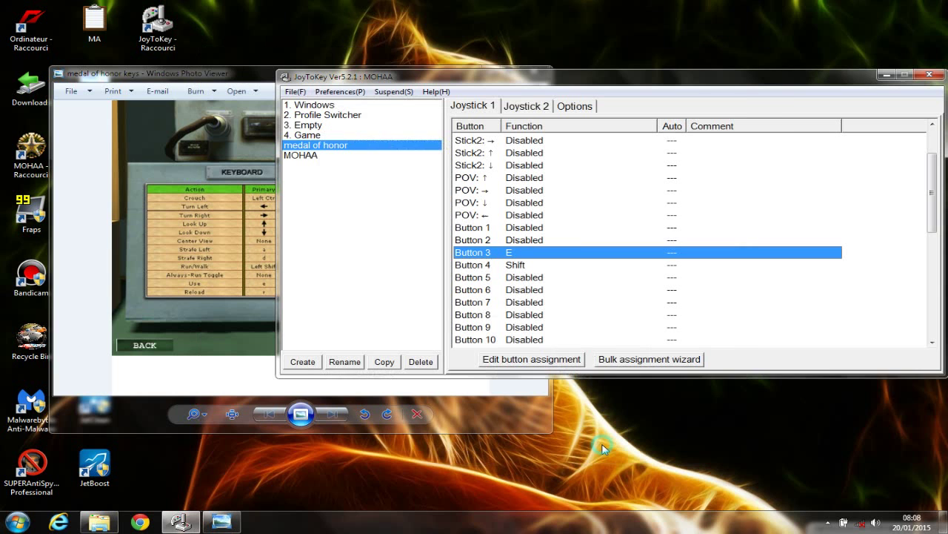
Look up the Reload key in the picture and assign R to Button 7, dismissing the color scheme prompt.
{"action": "left_click", "coordinate": [108, 295]}
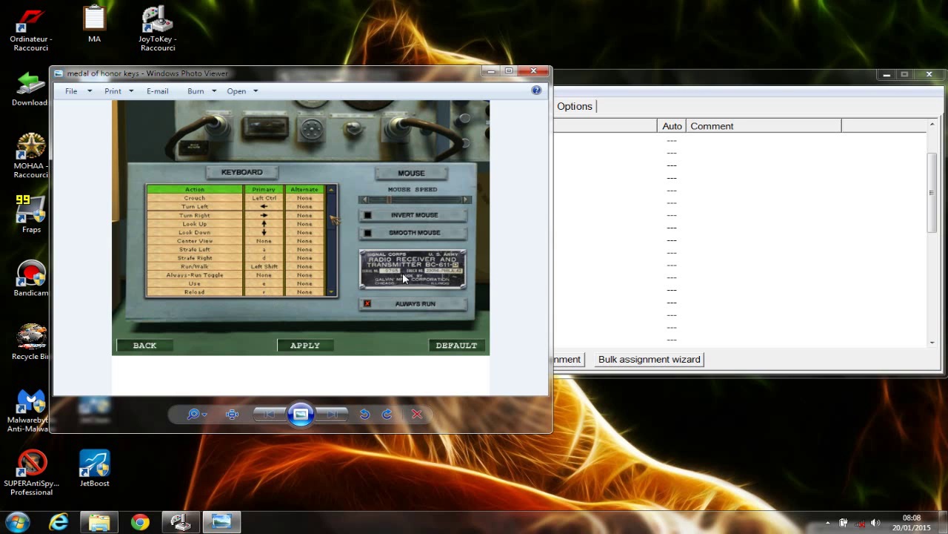
{"action": "left_click", "coordinate": [619, 277]}
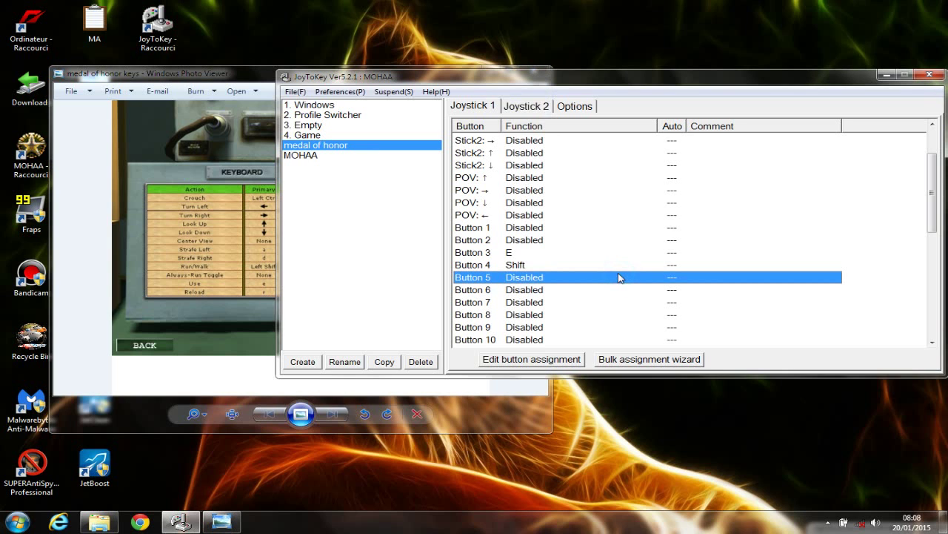
{"action": "double_click", "coordinate": [490, 304]}
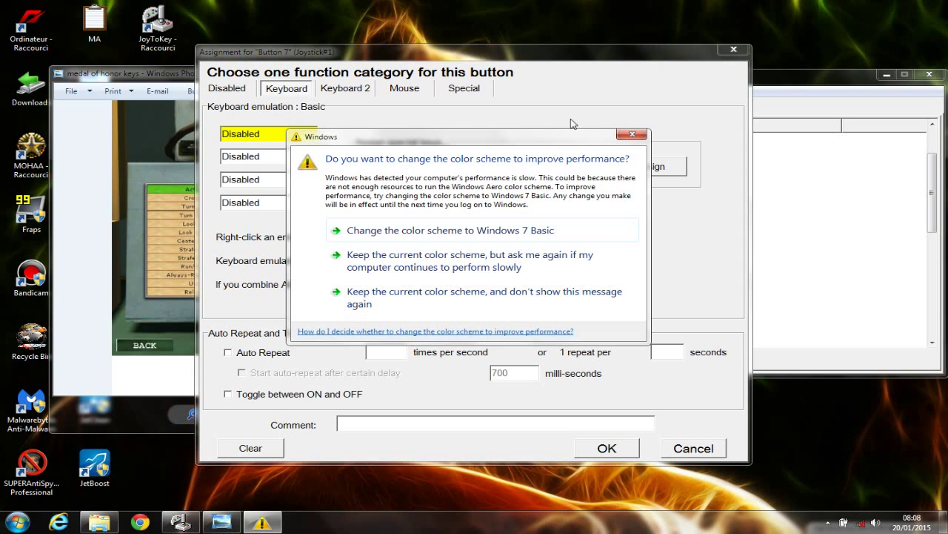
{"action": "left_click", "coordinate": [632, 134]}
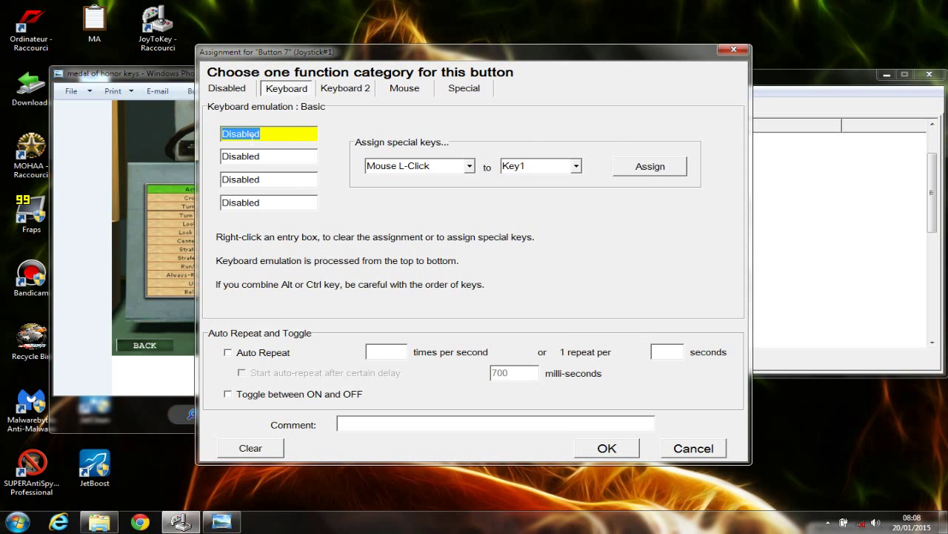
{"action": "key", "text": "r"}
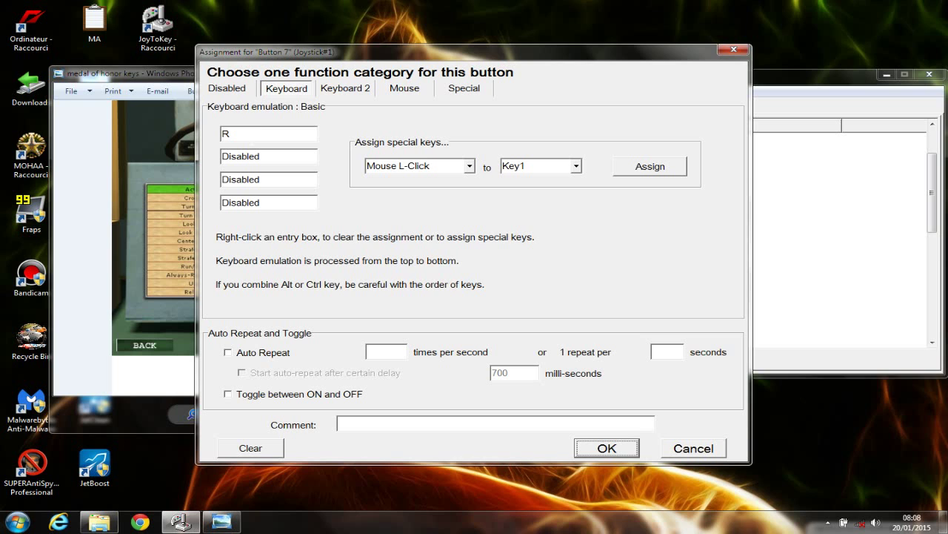
{"action": "left_click", "coordinate": [623, 450]}
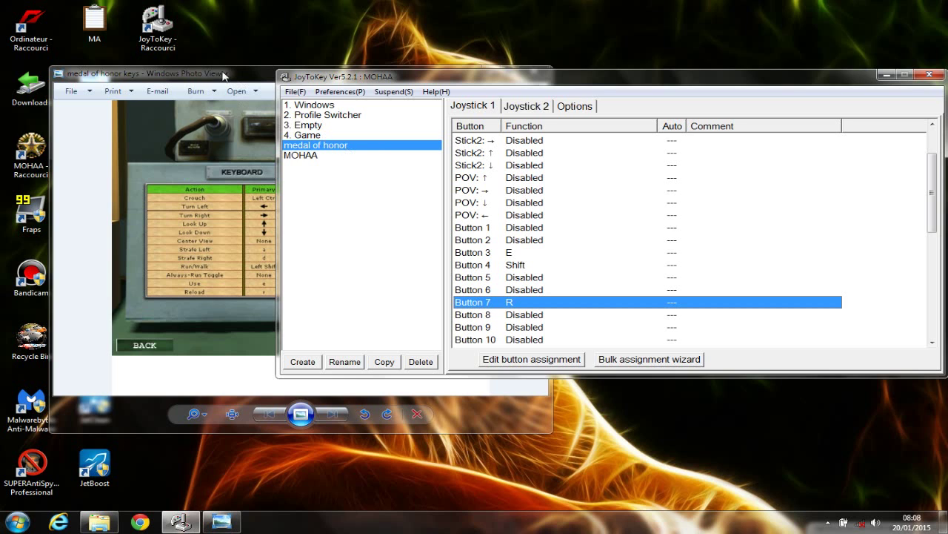
Minimize the game keys picture and save the "medal of honor" profile in JoyToKey.
{"action": "left_click", "coordinate": [225, 74]}
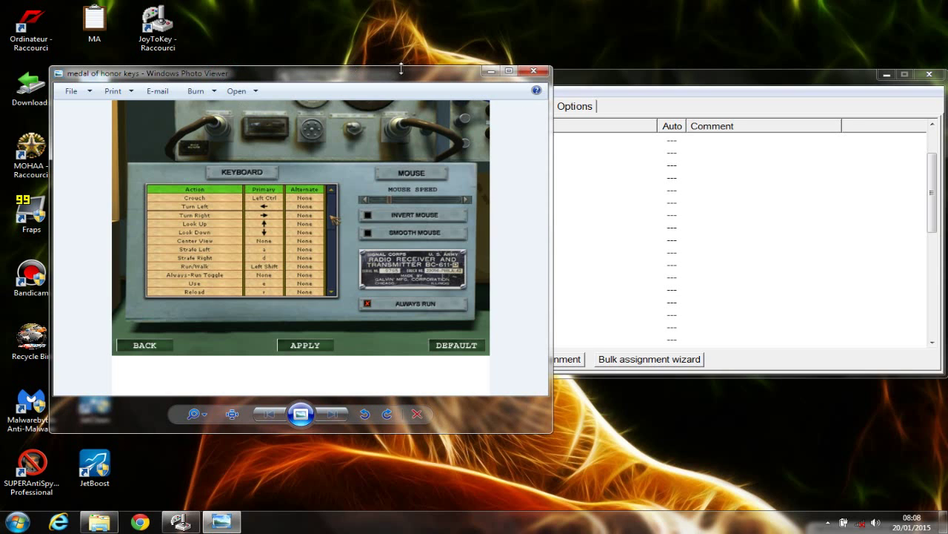
{"action": "left_click", "coordinate": [492, 71]}
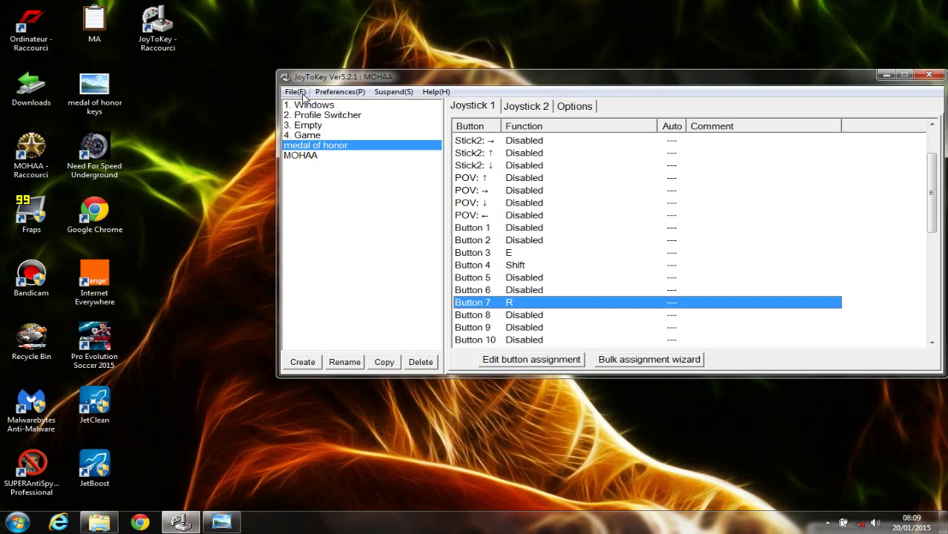
{"action": "right_click", "coordinate": [359, 147]}
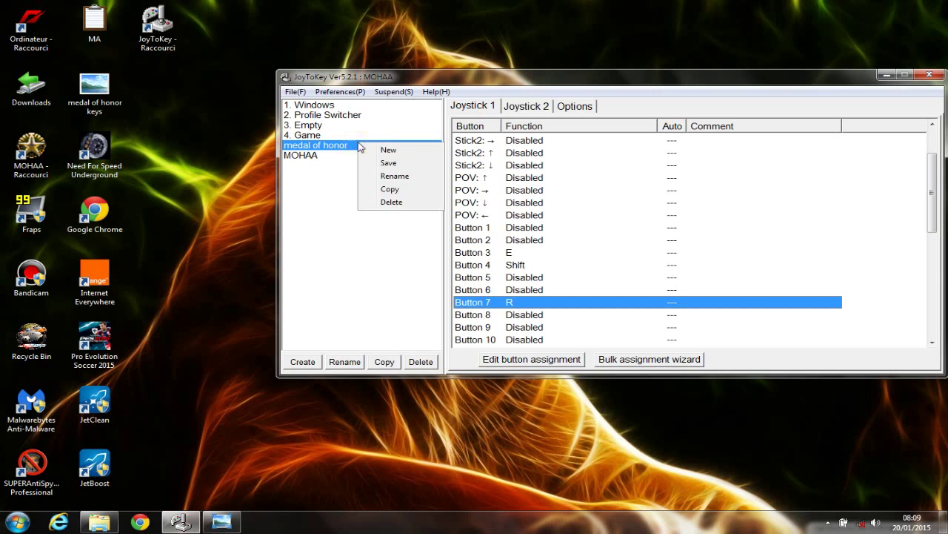
{"action": "left_click", "coordinate": [388, 163]}
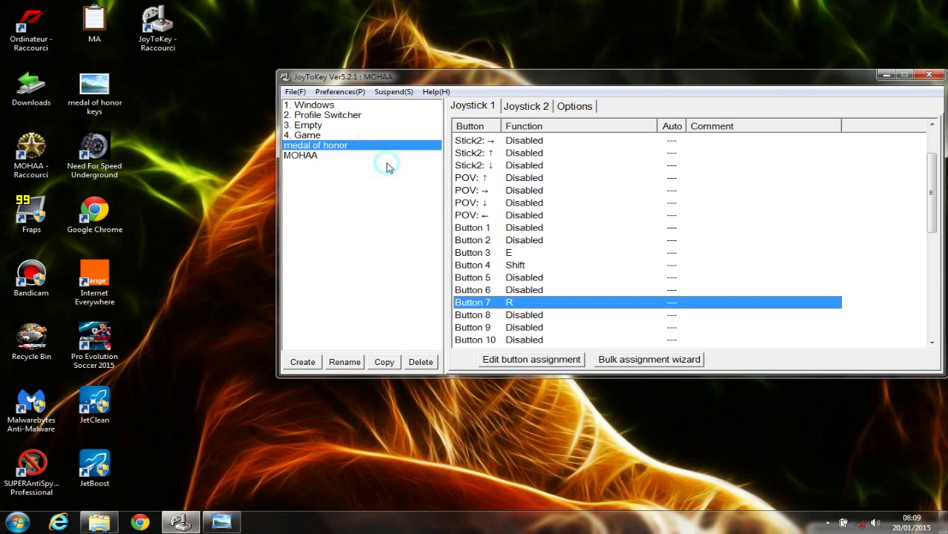
Minimize JoyToKey, then bring back the "medal of honor keys" picture and close it.
{"action": "left_click", "coordinate": [887, 76]}
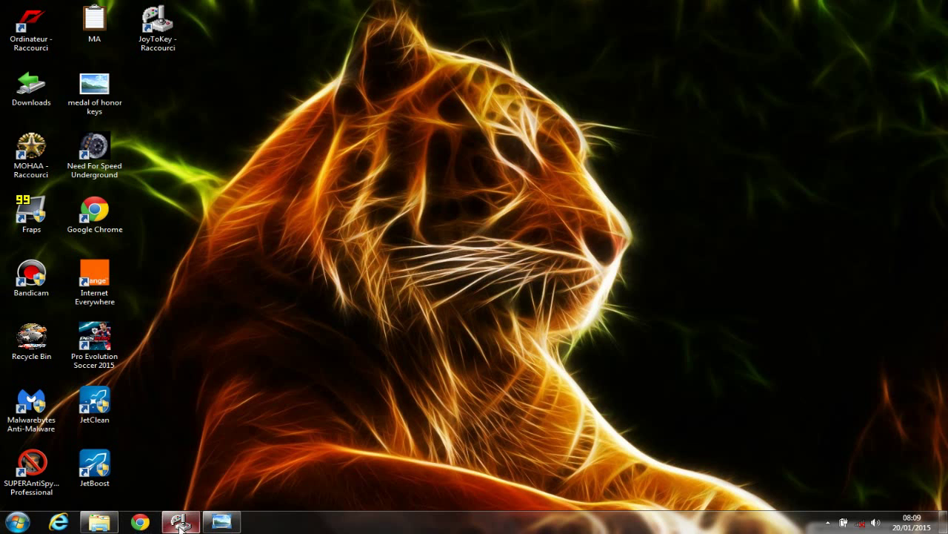
{"action": "left_click", "coordinate": [222, 523]}
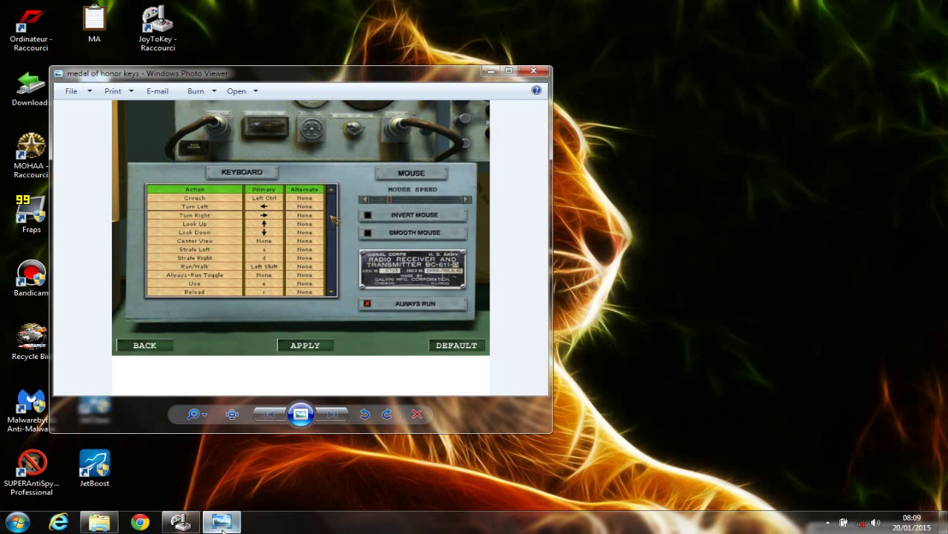
{"action": "left_click", "coordinate": [542, 74]}
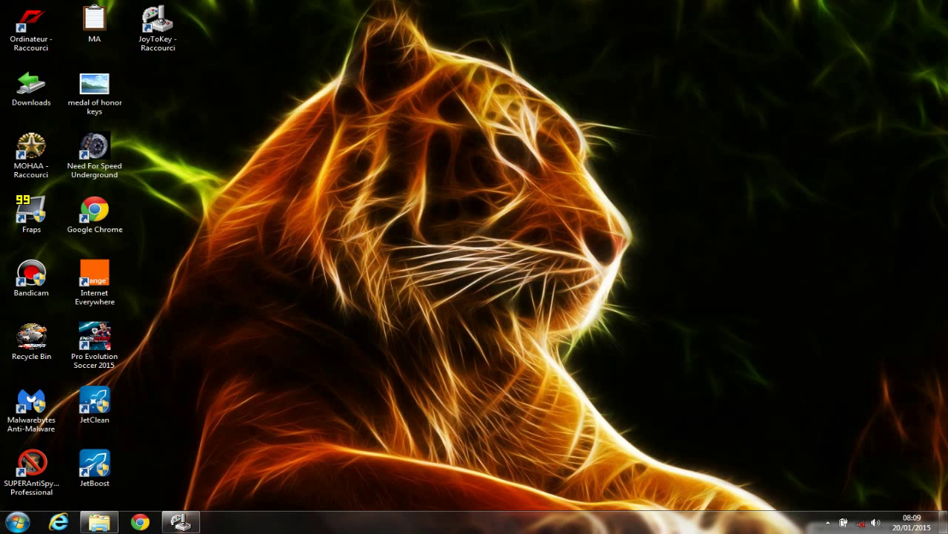
{"action": "left_click", "coordinate": [183, 524]}
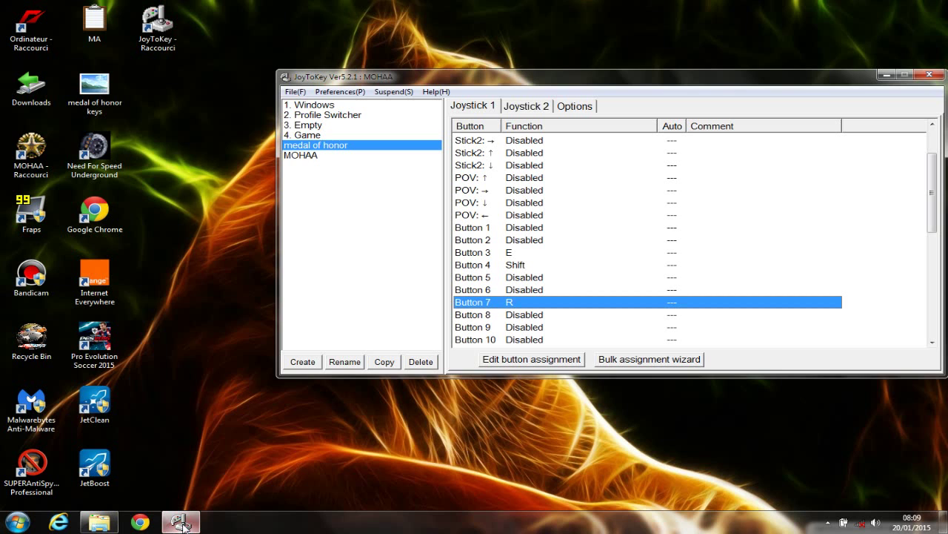
{"action": "left_click", "coordinate": [183, 523]}
{"action": "left_click", "coordinate": [183, 524]}
{"action": "left_click", "coordinate": [183, 523]}
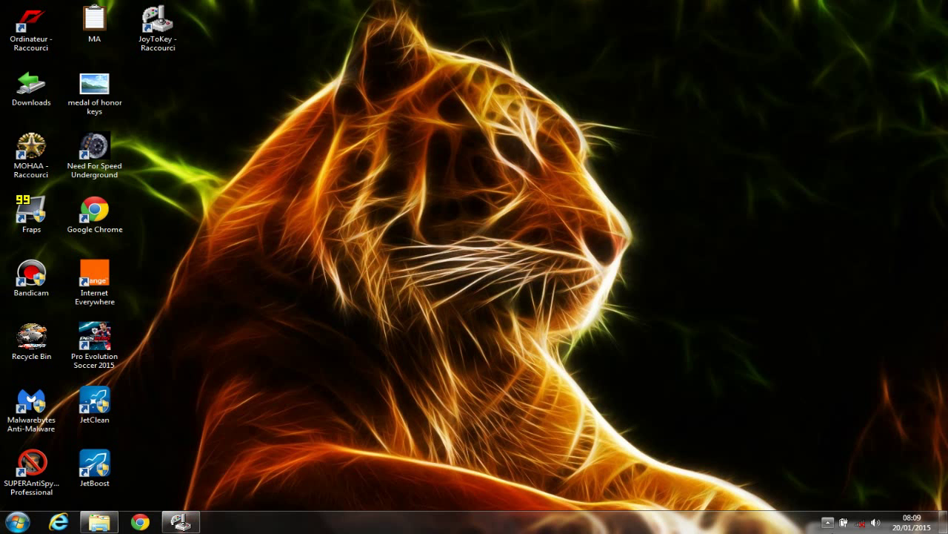
{"action": "left_click", "coordinate": [828, 524]}
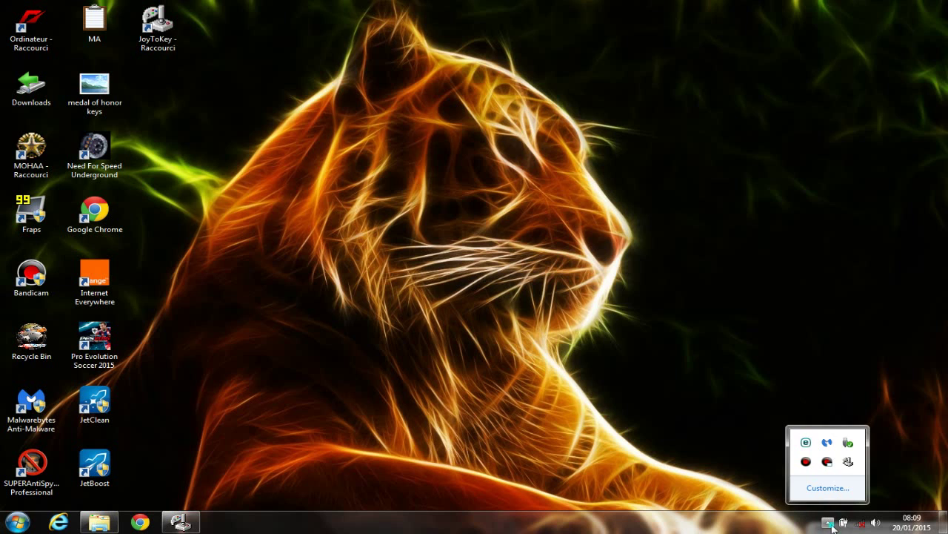
{"action": "left_click", "coordinate": [828, 523]}
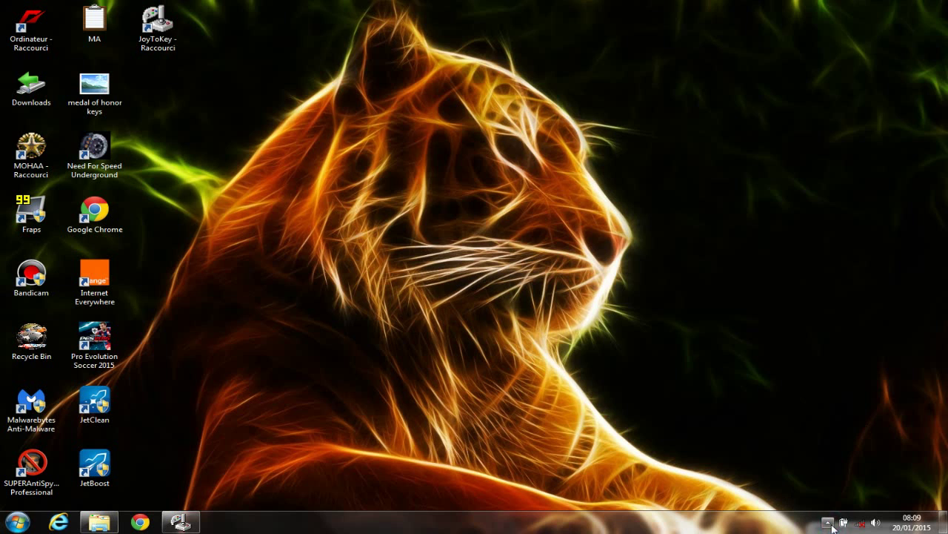
{"action": "left_click", "coordinate": [192, 527]}
{"action": "left_click", "coordinate": [182, 521]}
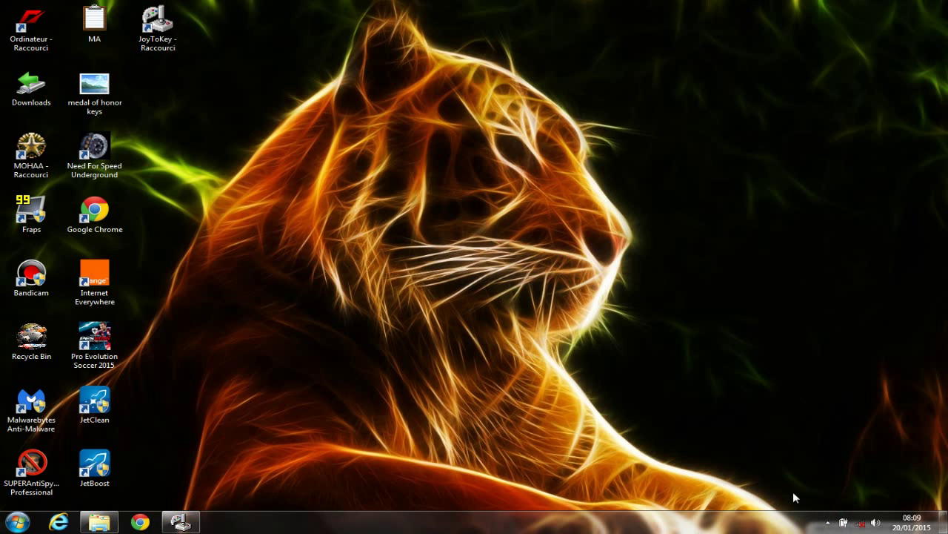
Terminate the JoyToKey program running in the background and close the Hacked Gamepad folder window.
{"action": "left_click", "coordinate": [828, 522]}
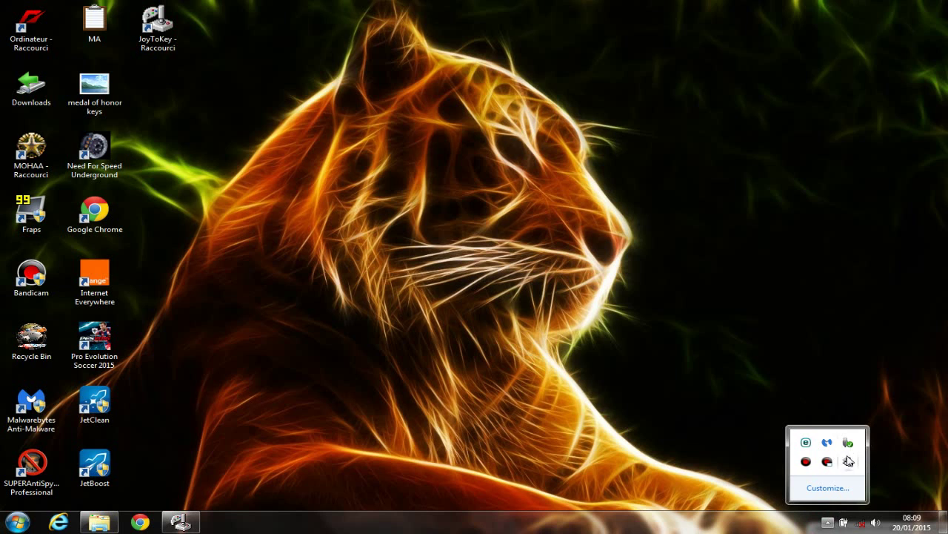
{"action": "right_click", "coordinate": [848, 461]}
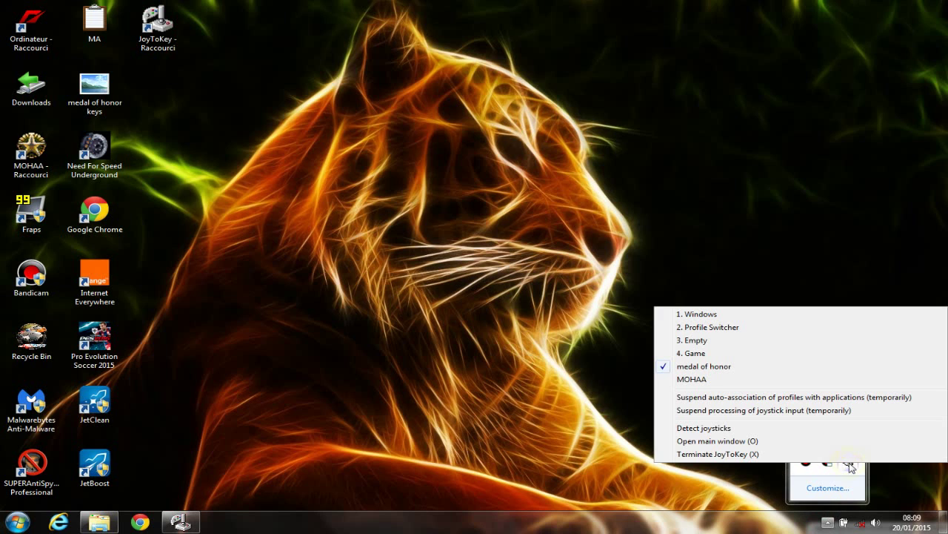
{"action": "left_click", "coordinate": [723, 453]}
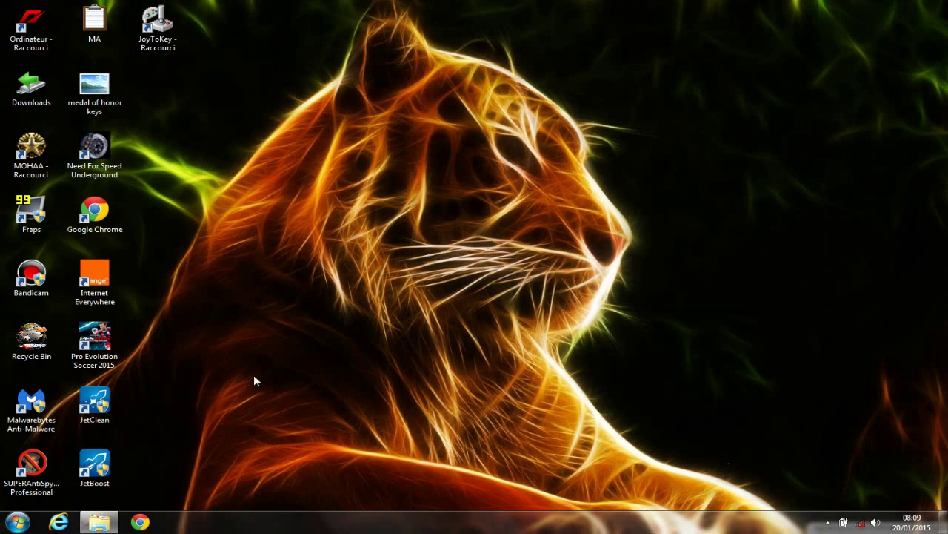
{"action": "left_click", "coordinate": [107, 524]}
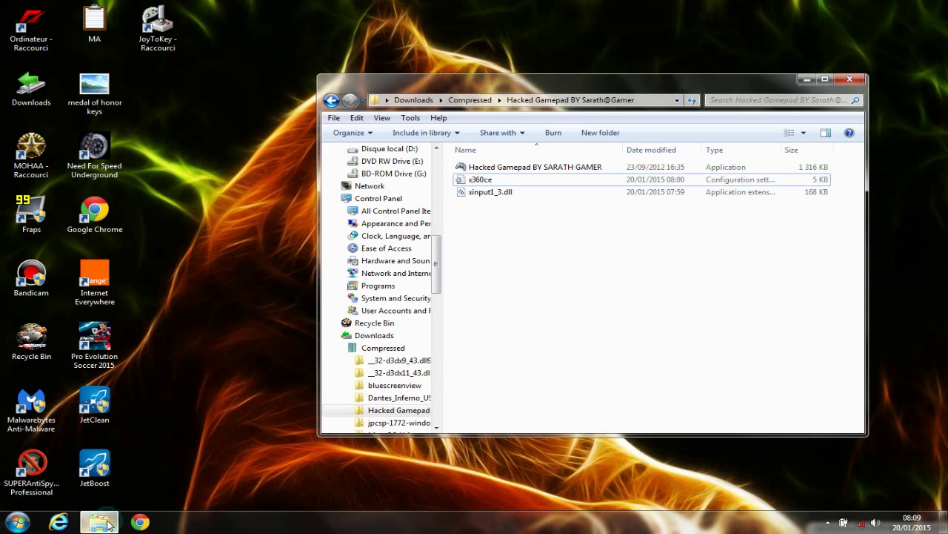
{"action": "left_click", "coordinate": [850, 81]}
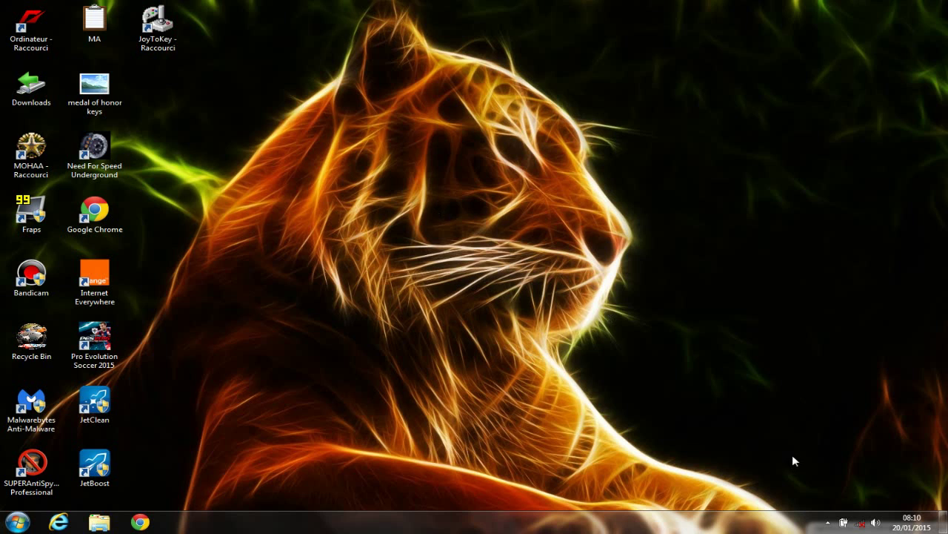
{"action": "left_click", "coordinate": [828, 523]}
{"action": "left_click", "coordinate": [828, 523]}
{"action": "left_click", "coordinate": [830, 523]}
{"action": "left_click", "coordinate": [830, 523]}
{"action": "left_click", "coordinate": [829, 524]}
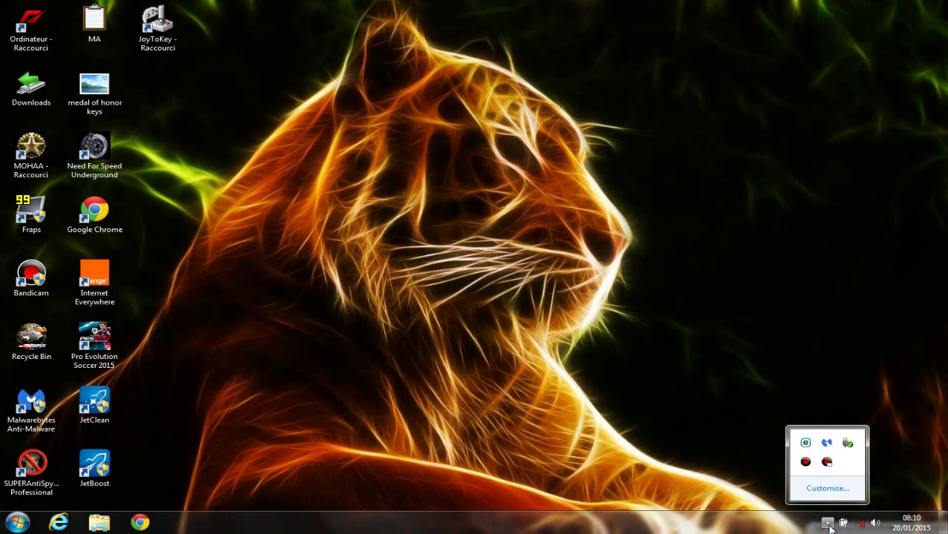
{"action": "left_click", "coordinate": [829, 523]}
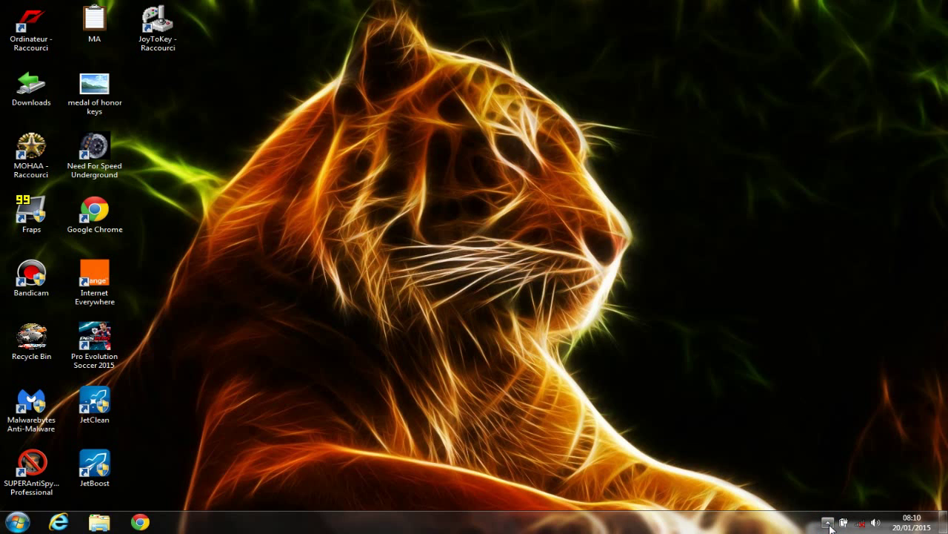